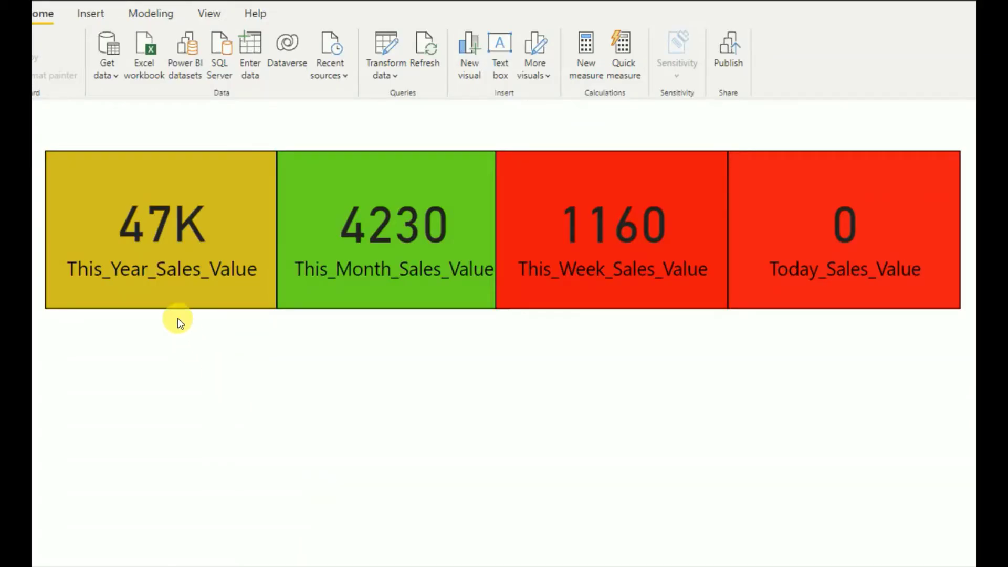
Examine the finished sales value cards for this year, this month, this week and today.
{"action": "mouse_move", "coordinate": [159, 247]}
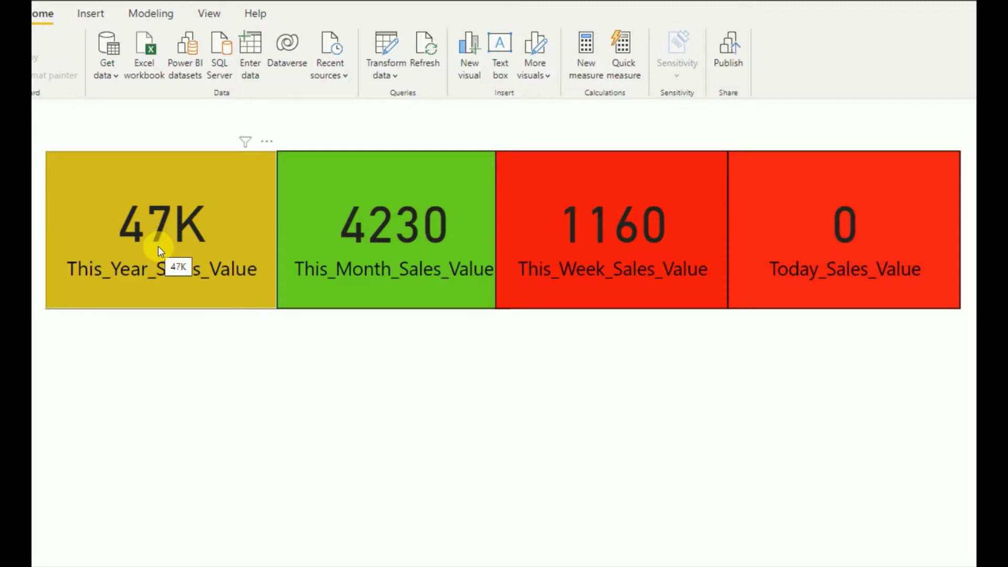
{"action": "left_click", "coordinate": [370, 231]}
{"action": "left_click", "coordinate": [598, 234]}
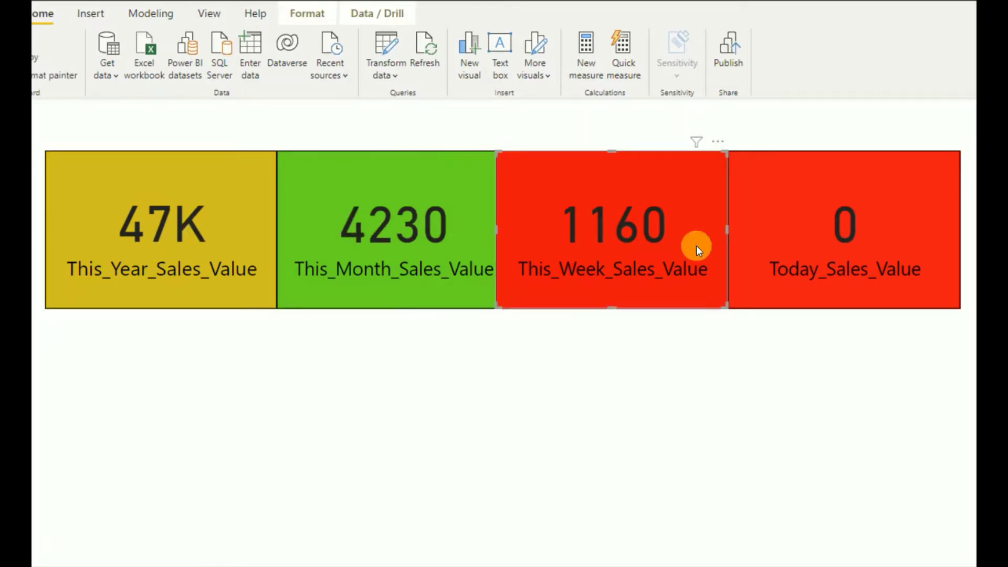
{"action": "left_click", "coordinate": [842, 233]}
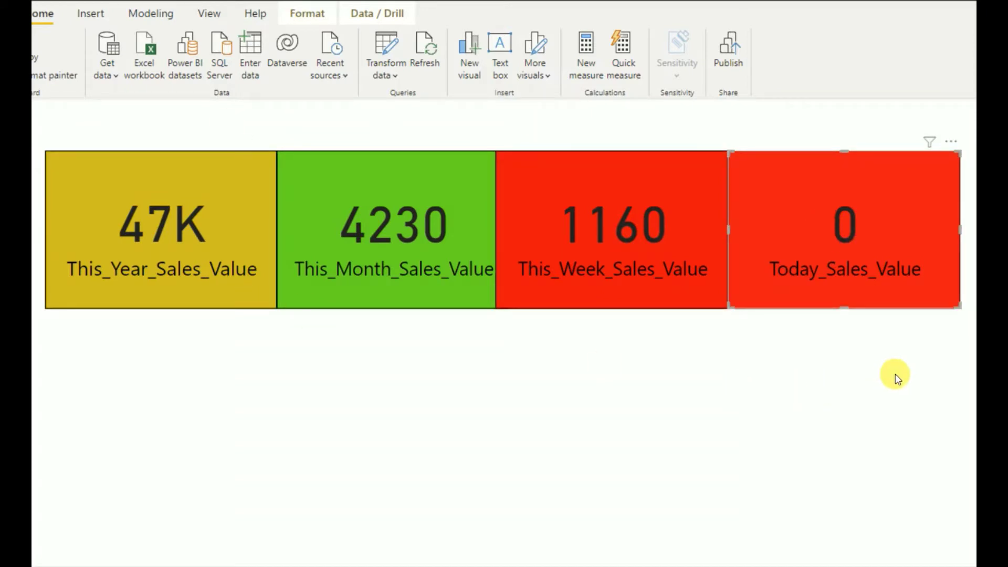
{"action": "left_click", "coordinate": [177, 230]}
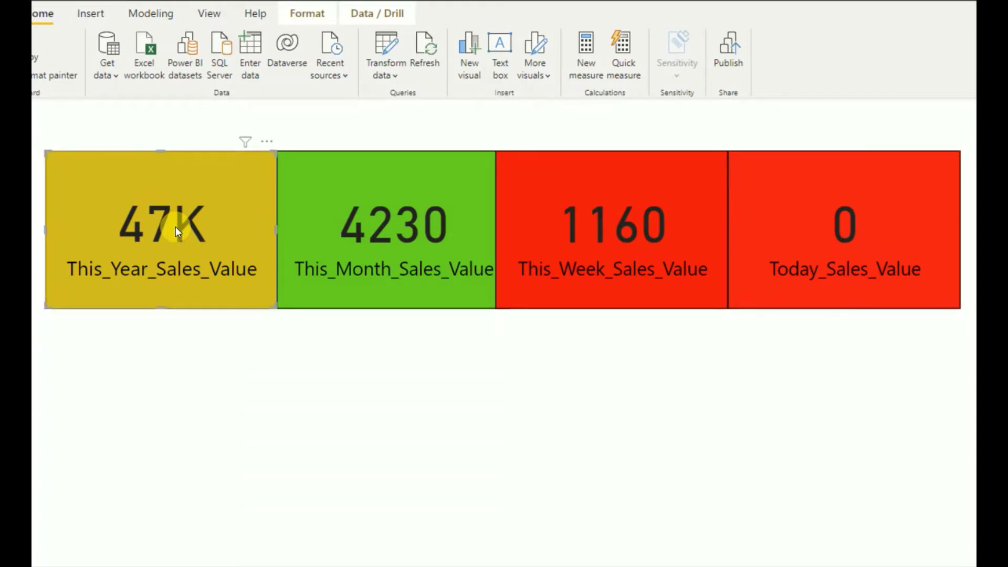
{"action": "left_click", "coordinate": [431, 240]}
{"action": "left_click", "coordinate": [228, 208]}
{"action": "left_click", "coordinate": [555, 223]}
{"action": "left_click", "coordinate": [851, 253]}
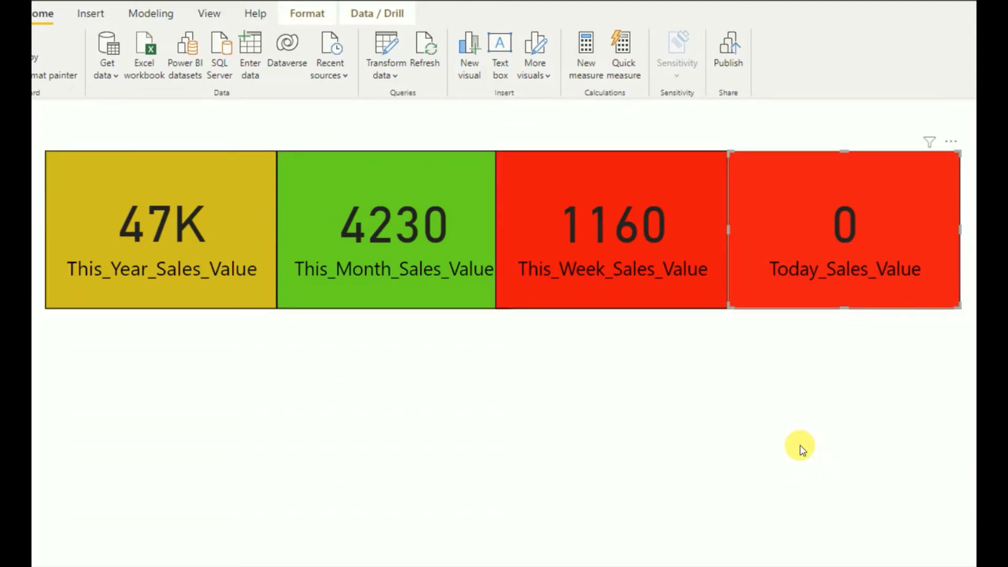
{"action": "left_click", "coordinate": [175, 248]}
{"action": "left_click", "coordinate": [374, 238]}
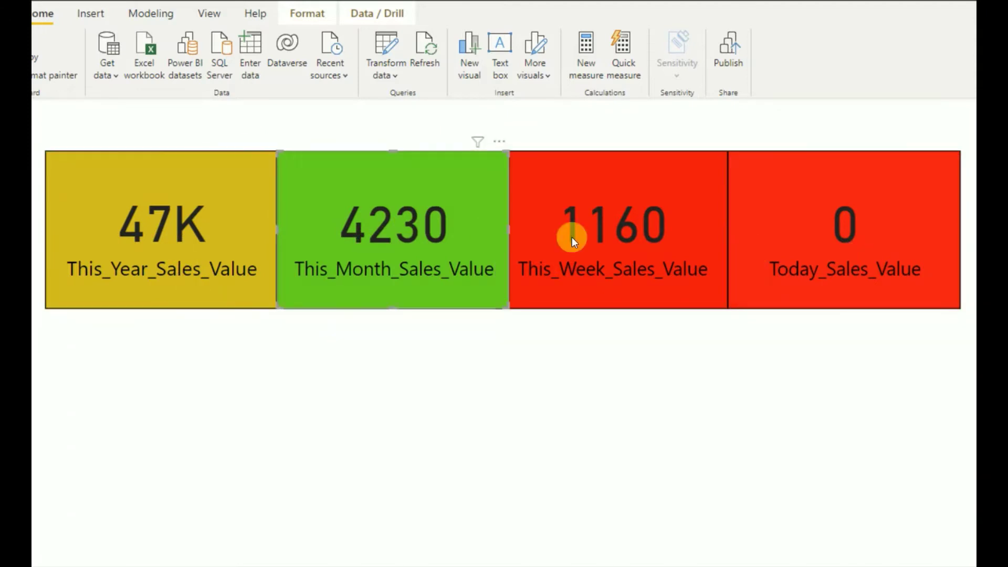
{"action": "left_click", "coordinate": [572, 237]}
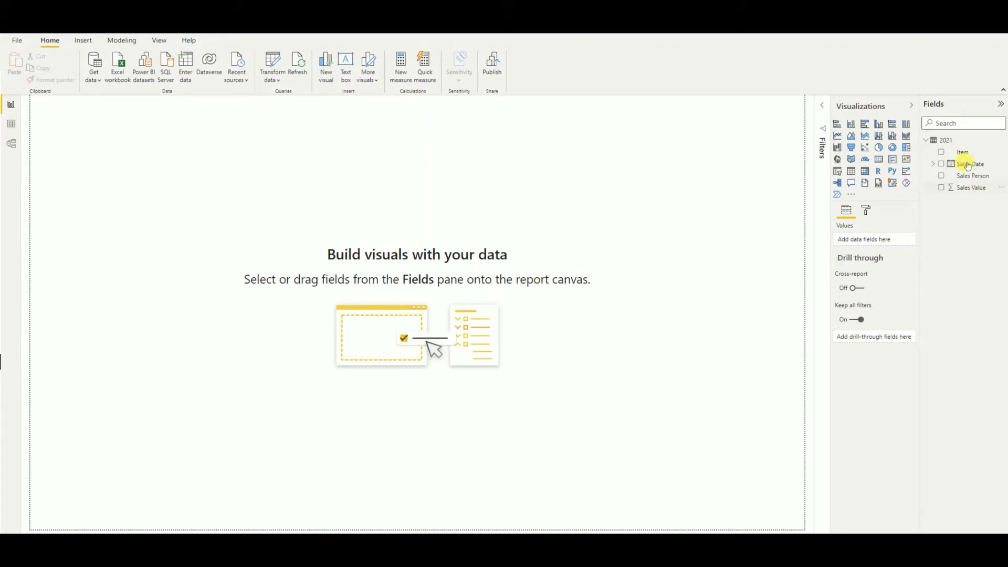
Create a new measure in the 2021 table and name it This_year_Sales_value.
{"action": "right_click", "coordinate": [949, 140]}
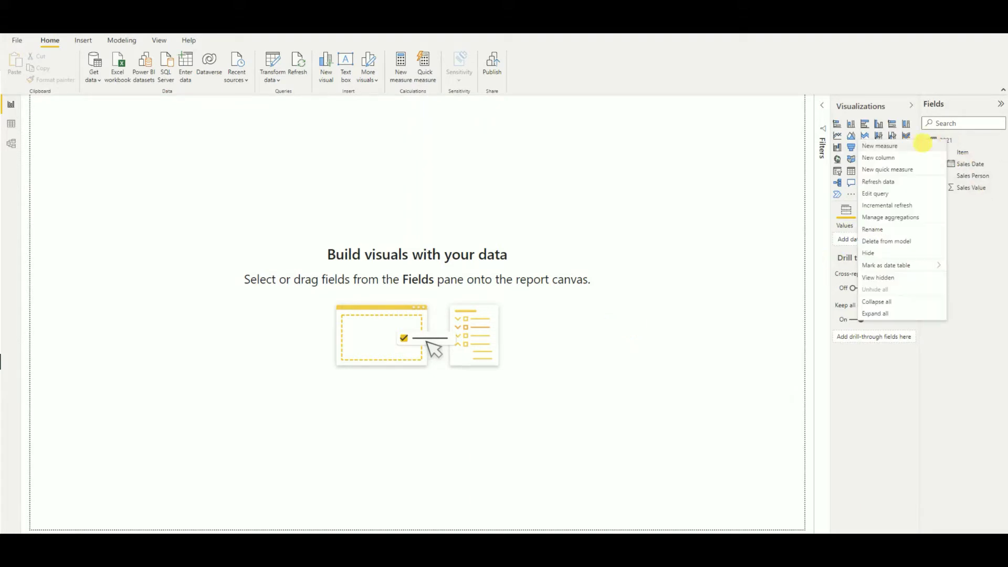
{"action": "left_click", "coordinate": [902, 152]}
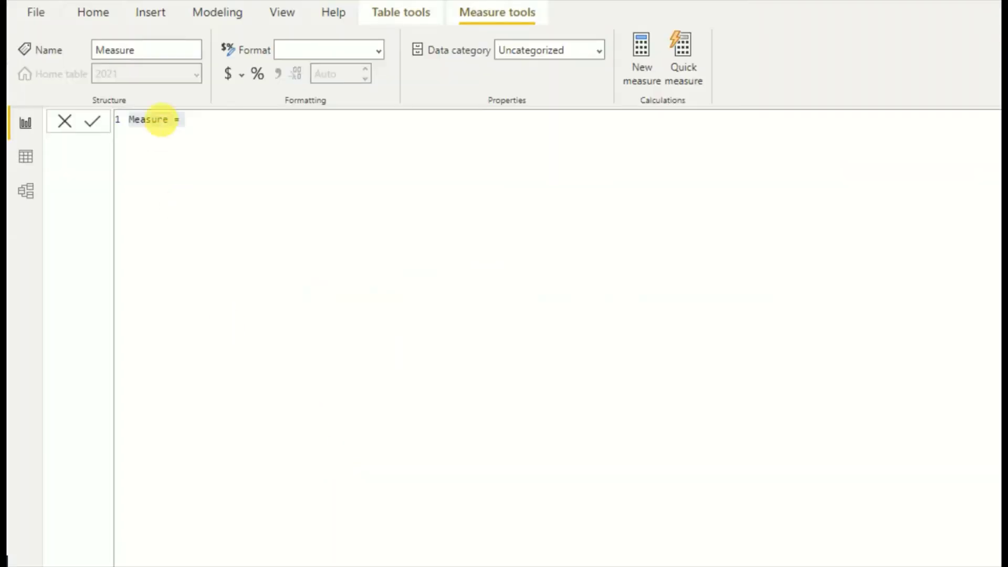
{"action": "double_click", "coordinate": [162, 119]}
{"action": "type", "text": "This_"}
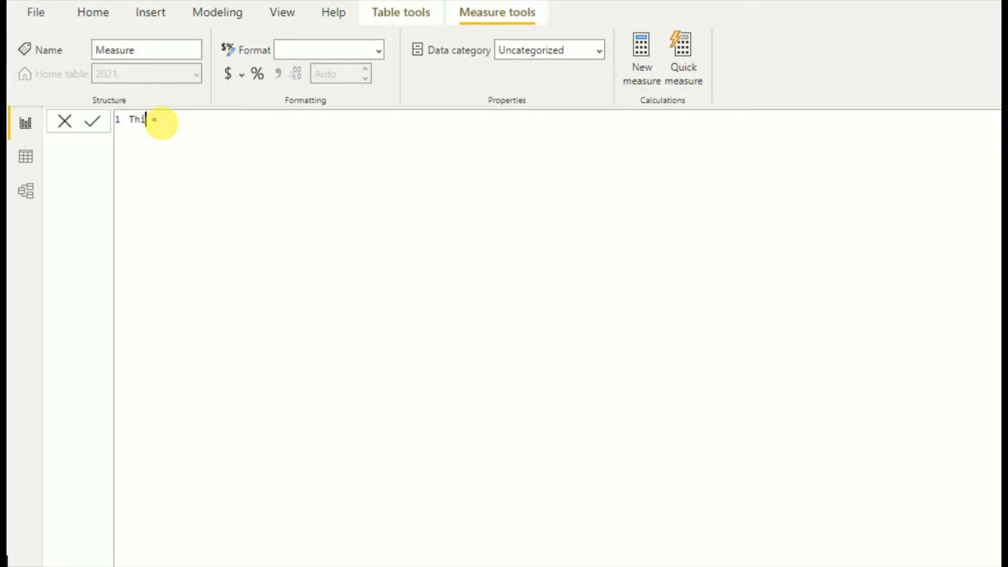
{"action": "type", "text": "year_"}
{"action": "type", "text": "Sales_"}
{"action": "type", "text": "value"}
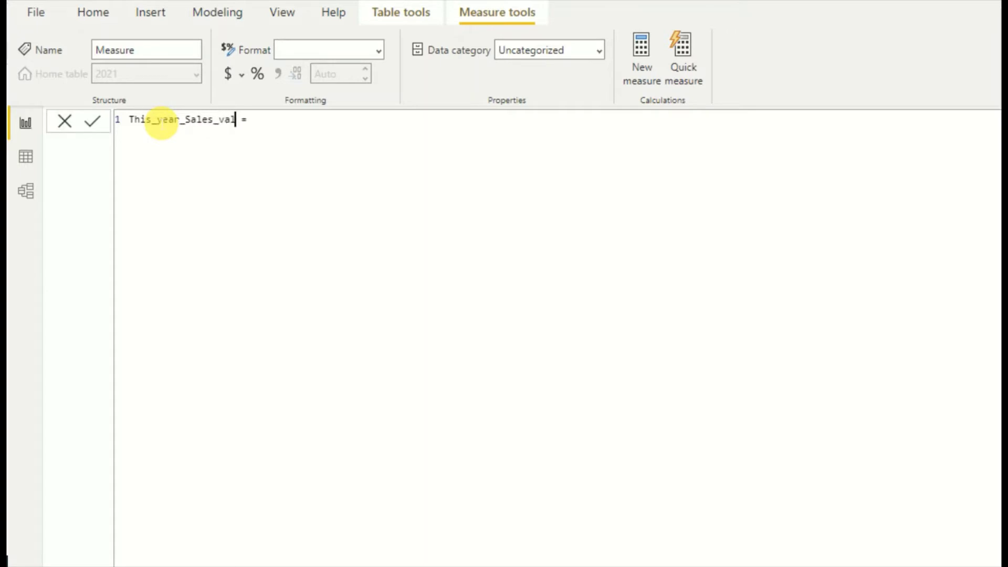
Correct the capitalization of the measure name to This_Year_Sales_Value.
{"action": "left_click", "coordinate": [157, 120]}
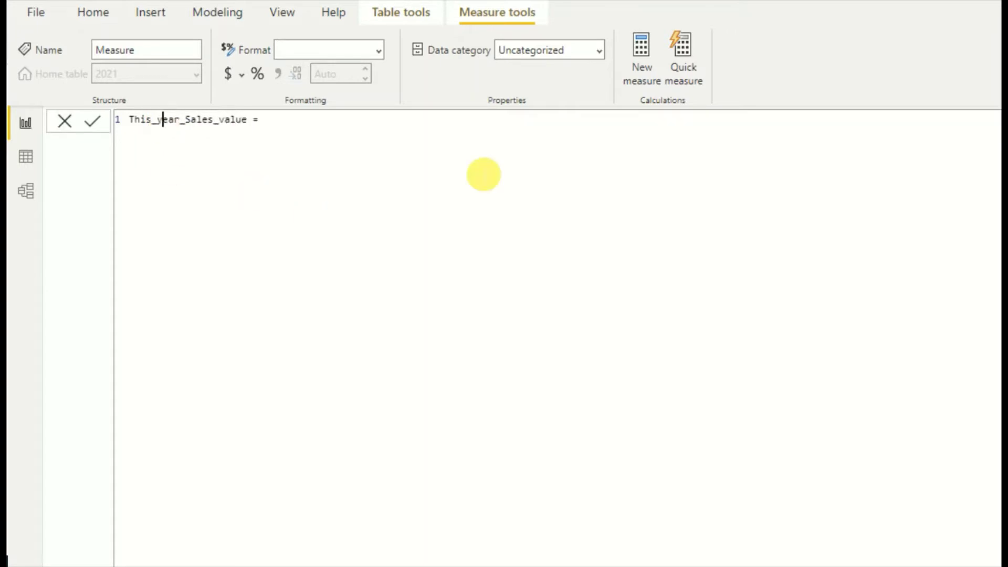
{"action": "key", "text": "Delete"}
{"action": "type", "text": "Y"}
{"action": "key", "text": "Right"}
{"action": "key", "text": "Right"}
{"action": "key", "text": "Right"}
{"action": "key", "text": "Right"}
{"action": "key", "text": "Right"}
{"action": "key", "text": "Right"}
{"action": "key", "text": "Right"}
{"action": "key", "text": "Right"}
{"action": "key", "text": "Right"}
{"action": "key", "text": "Right"}
{"action": "key", "text": "Right"}
{"action": "key", "text": "Right"}
{"action": "key", "text": "Right"}
{"action": "key", "text": "Left"}
{"action": "key", "text": "Left"}
{"action": "key", "text": "Left"}
{"action": "key", "text": "Left"}
{"action": "key", "text": "Delete"}
{"action": "type", "text": "V"}
Begin the yearly measure's formula with CALCULATE(SUM('2021'[Sales Value]).
{"action": "key", "text": "End"}
{"action": "type", "text": "CALCULATE("}
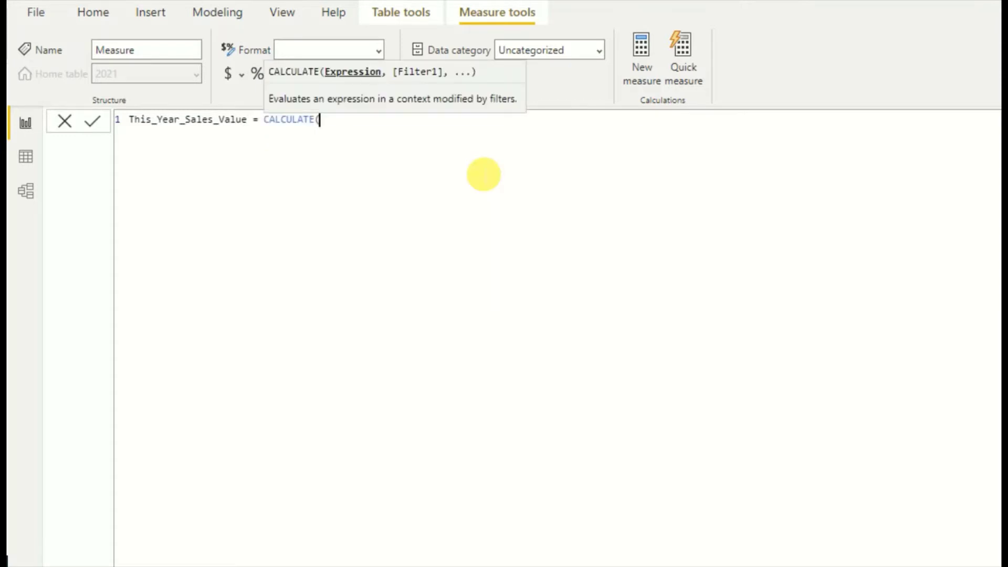
{"action": "type", "text": "SUM"}
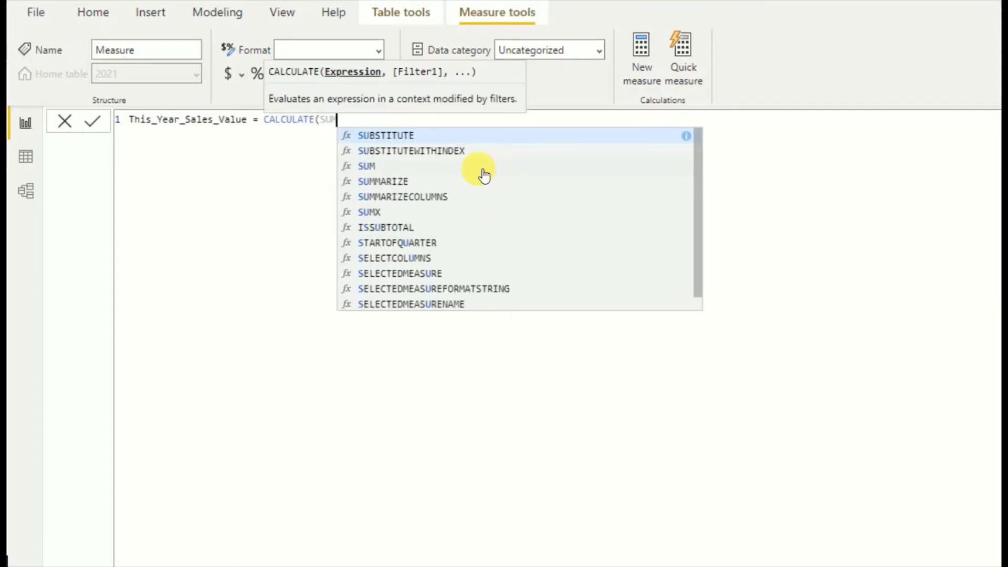
{"action": "type", "text": "("}
{"action": "key", "text": "Down"}
{"action": "key", "text": "Down"}
{"action": "key", "text": "Down"}
{"action": "key", "text": "Down"}
{"action": "key", "text": "Tab"}
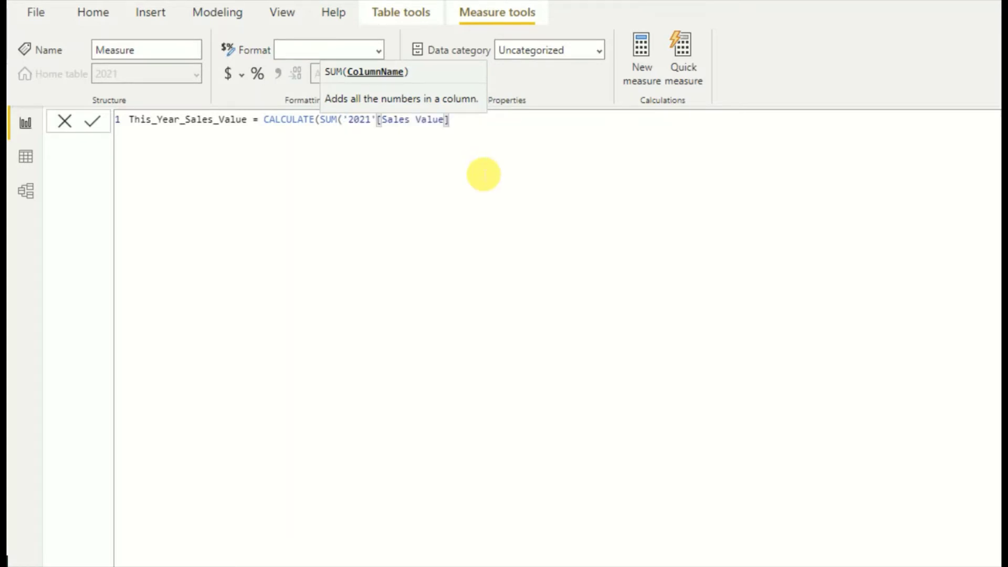
{"action": "type", "text": ")"}
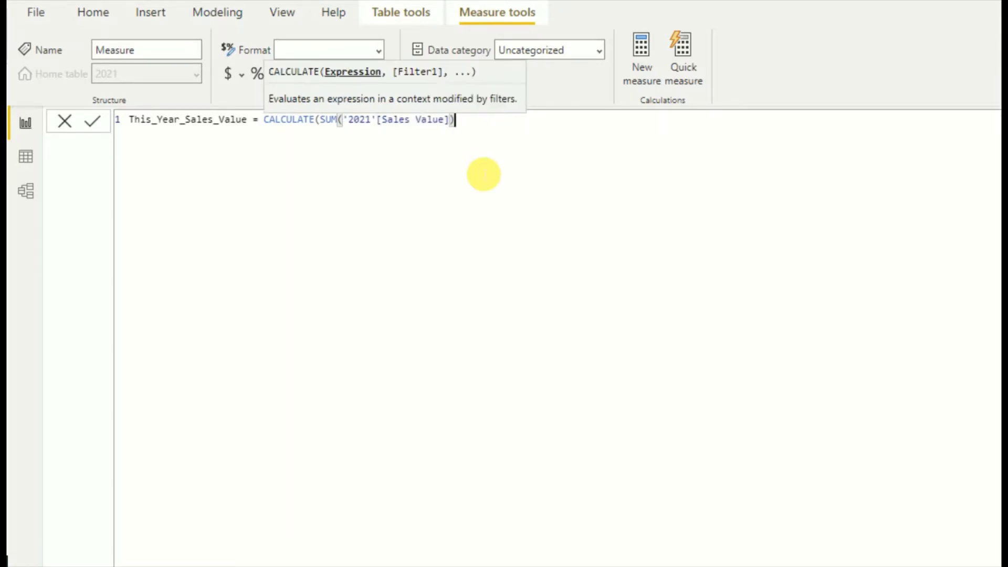
Add a FILTER argument on the '2021' table that uses '2021'[Sales Date].[Year].
{"action": "type", "text": ","}
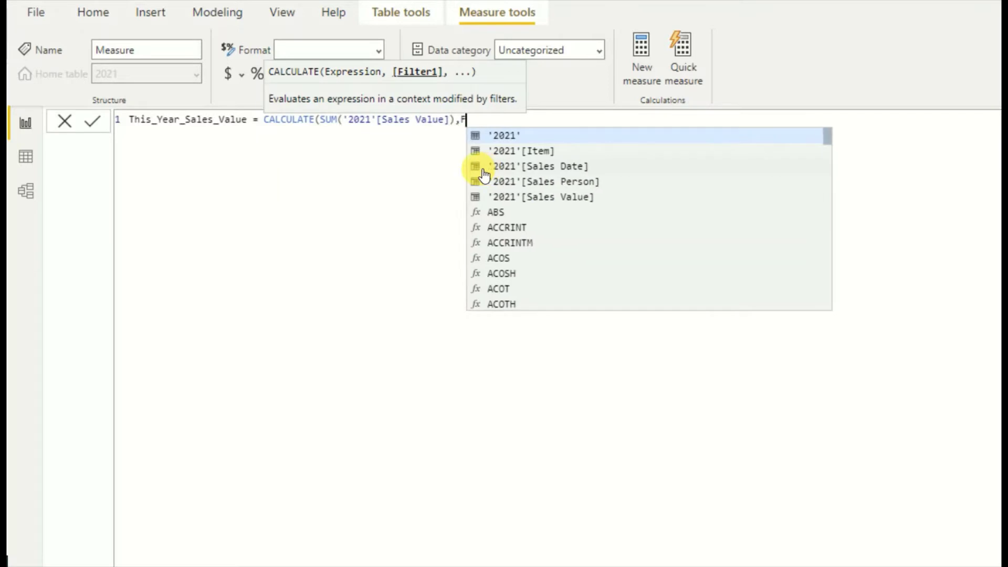
{"action": "type", "text": "FILTER("}
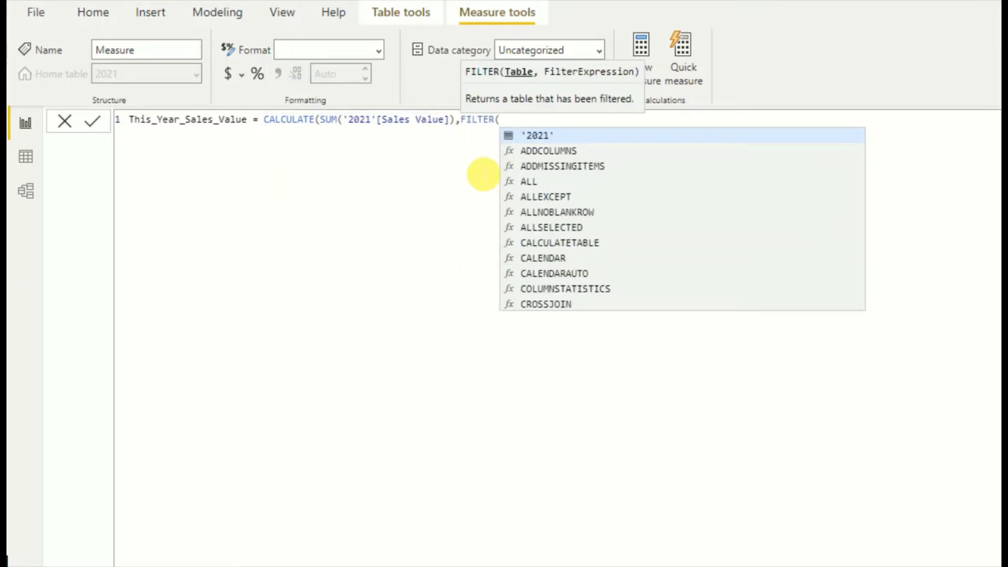
{"action": "key", "text": "Tab"}
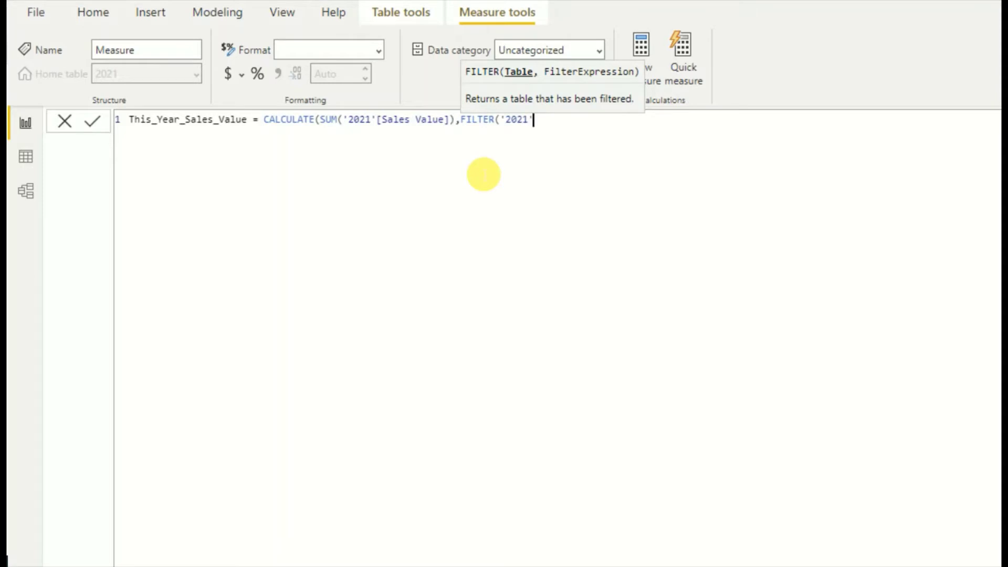
{"action": "type", "text": ","}
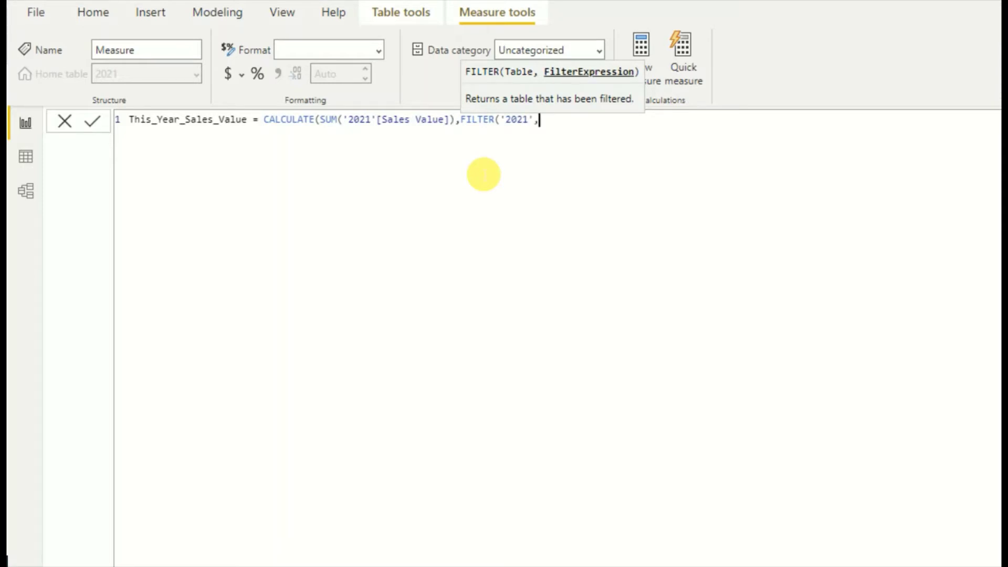
{"action": "type", "text": "SALE"}
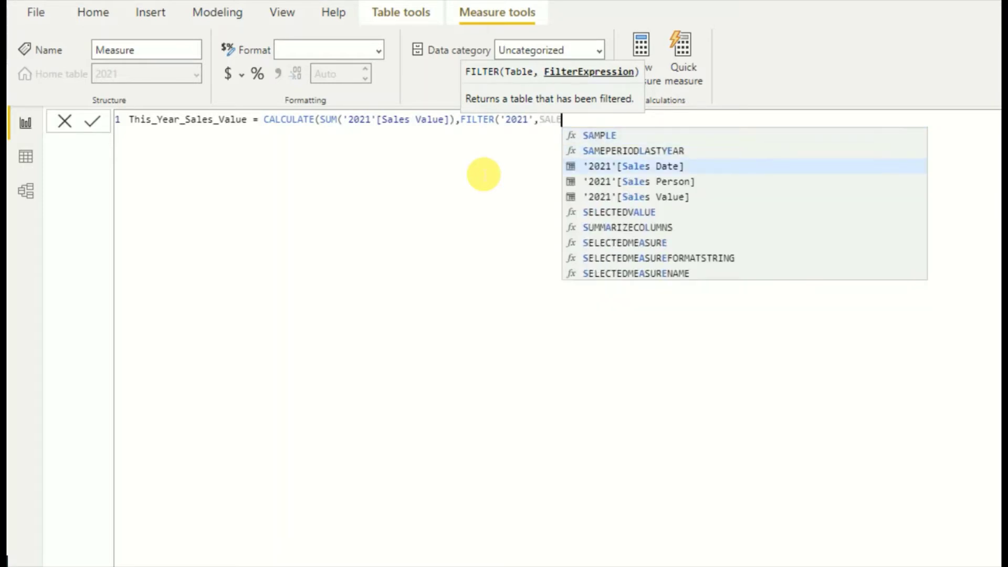
{"action": "key", "text": "Tab"}
{"action": "key", "text": "Down"}
{"action": "key", "text": "Down"}
{"action": "key", "text": "Down"}
{"action": "key", "text": "Down"}
{"action": "key", "text": "Down"}
{"action": "key", "text": "Down"}
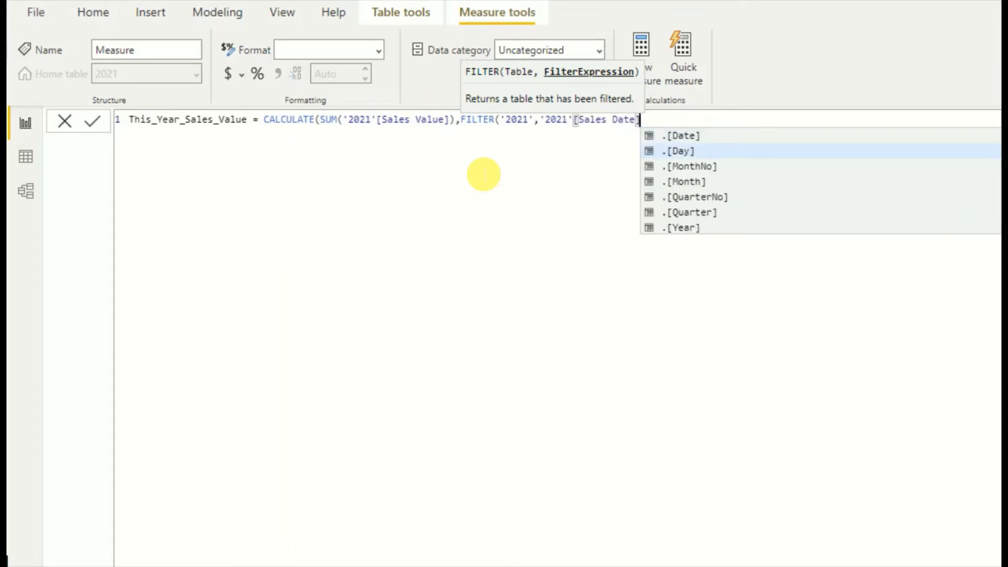
{"action": "key", "text": "Tab"}
Complete the filter condition with =YEAR(TODAY()), close all parentheses and commit the yearly measure.
{"action": "type", "text": "="}
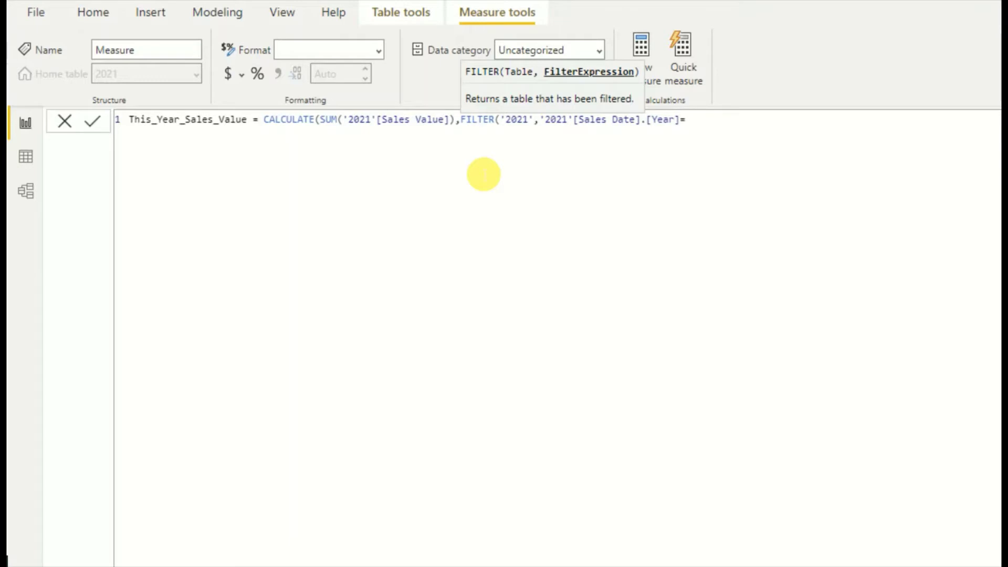
{"action": "type", "text": "YEAR("}
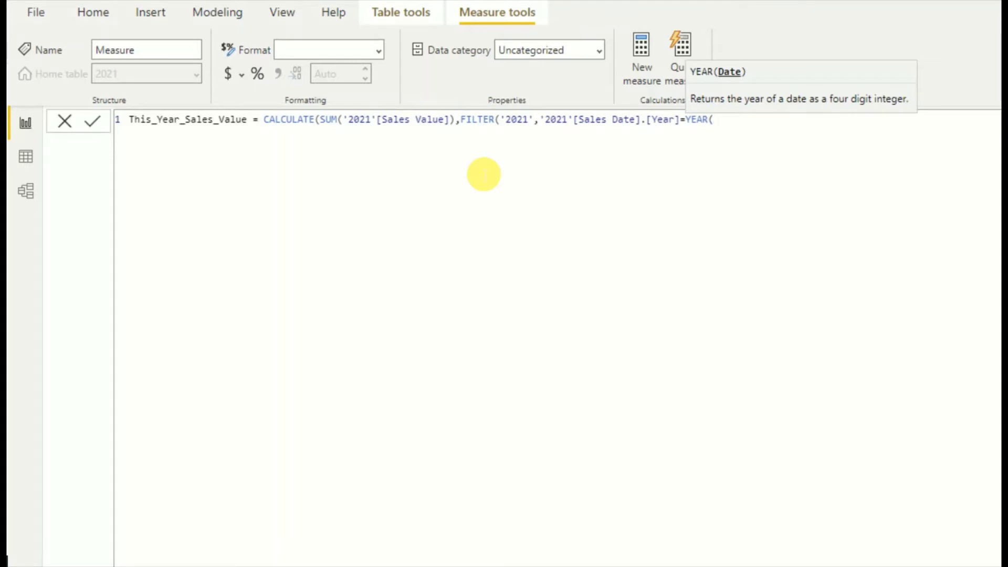
{"action": "type", "text": "Today"}
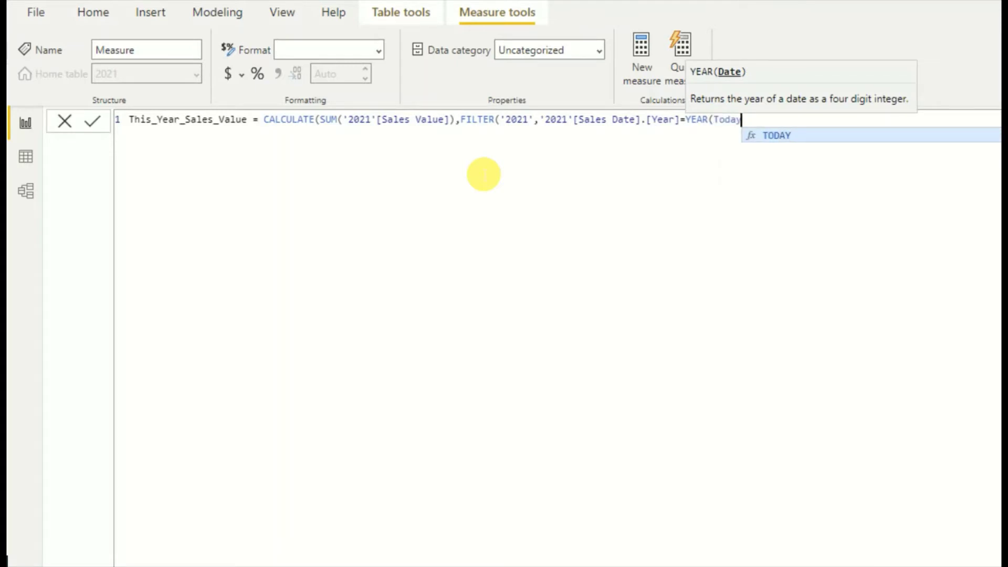
{"action": "type", "text": "()))"}
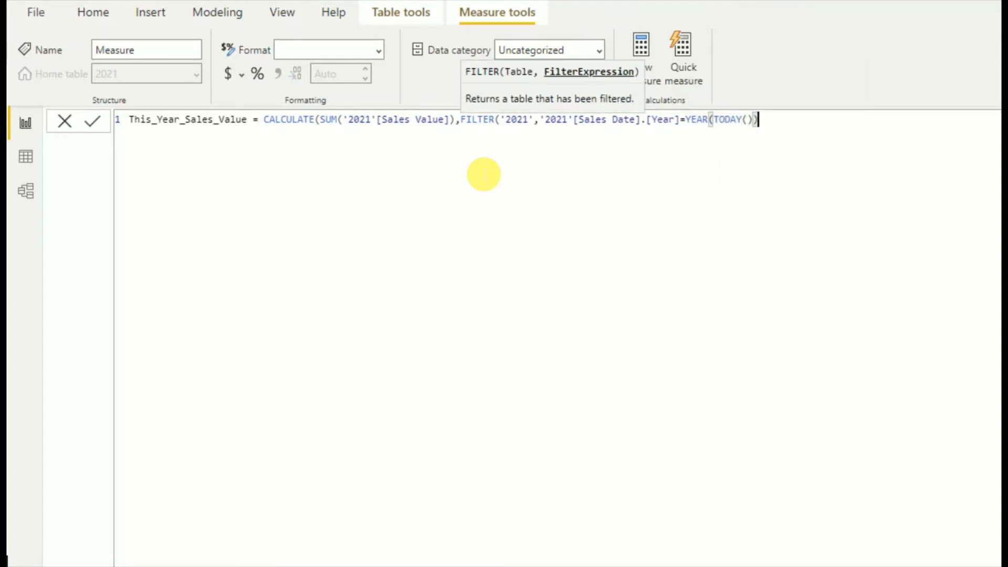
{"action": "type", "text": ")"}
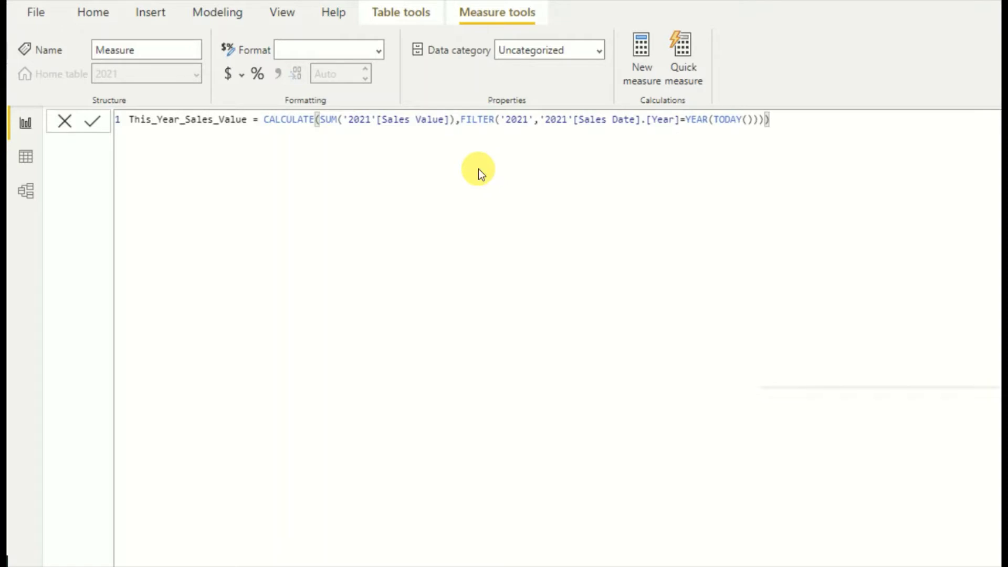
{"action": "key", "text": "Return"}
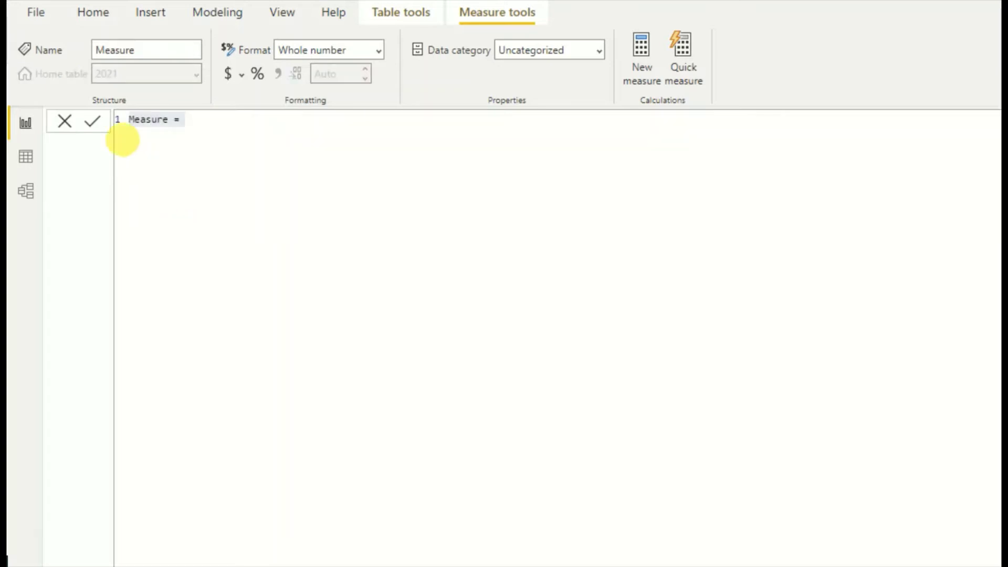
Replace the new measure's default name with This_Month_Sales_Value.
{"action": "left_click", "coordinate": [145, 121]}
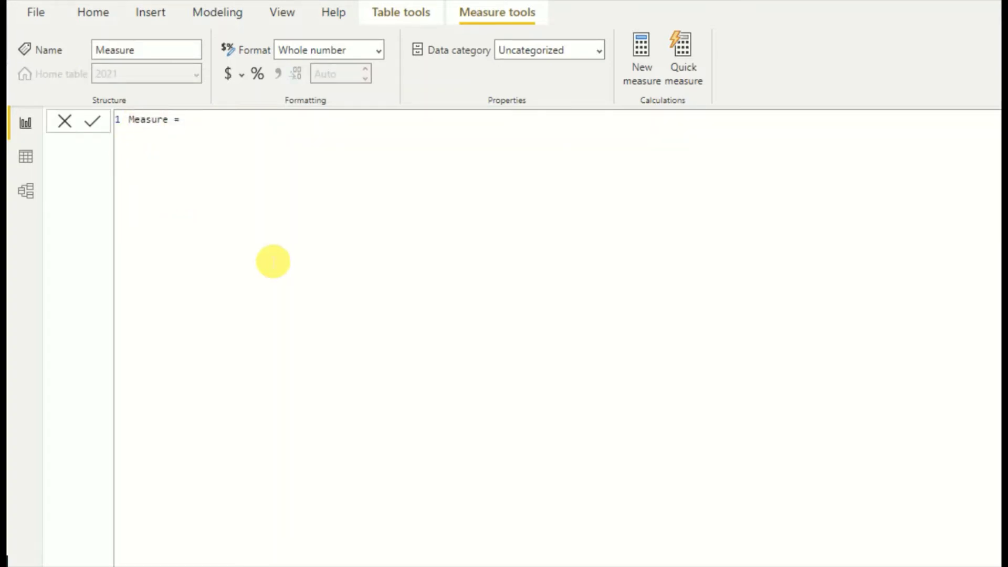
{"action": "double_click", "coordinate": [147, 121]}
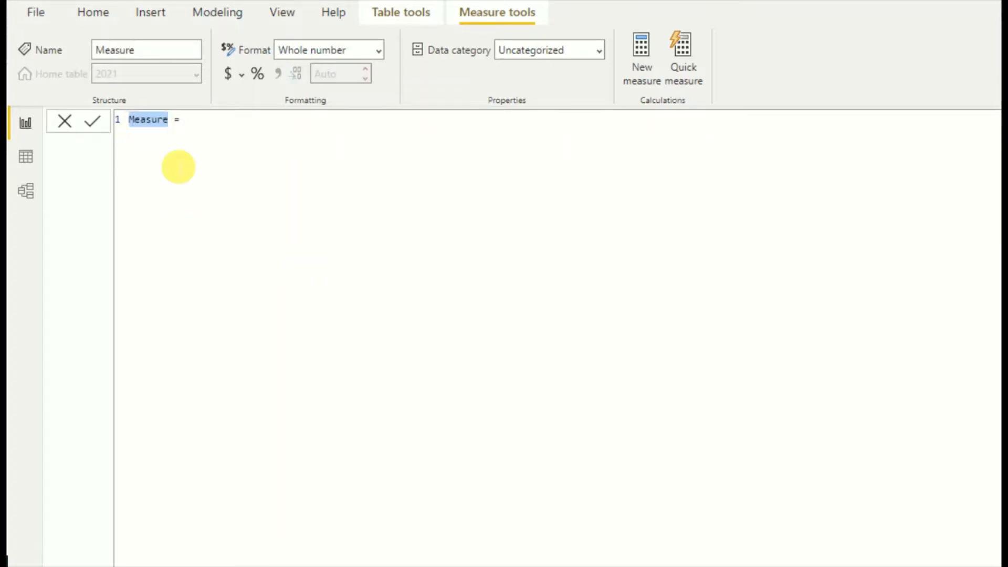
{"action": "type", "text": "This"}
{"action": "type", "text": "_Month"}
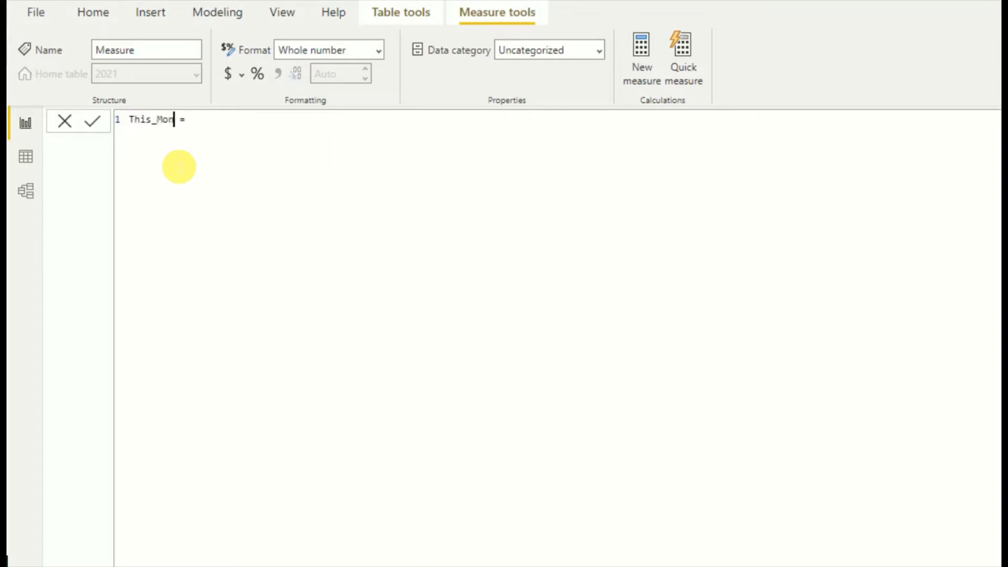
{"action": "type", "text": "_Sales_Value"}
{"action": "key", "text": "Right"}
{"action": "key", "text": "Right"}
Begin the monthly measure's formula with CALCULATE(SUM('2021'[Sales Value].
{"action": "type", "text": "CAL"}
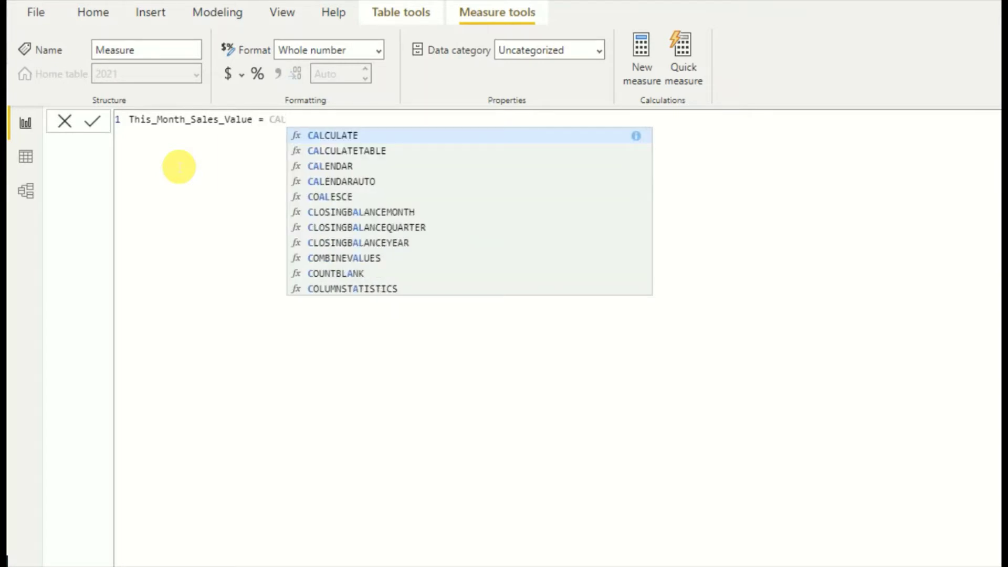
{"action": "key", "text": "Tab"}
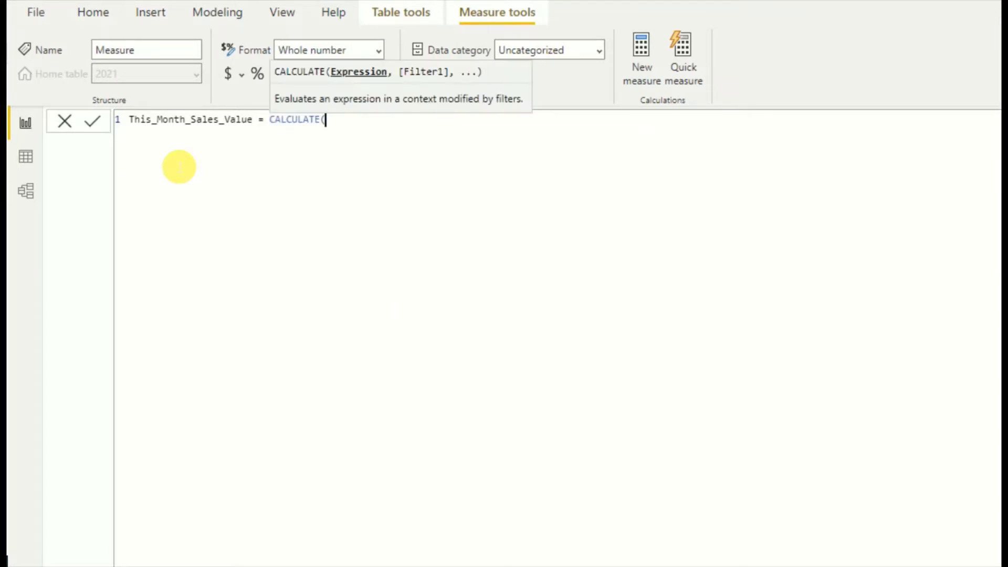
{"action": "type", "text": "SUM"}
{"action": "key", "text": "Down"}
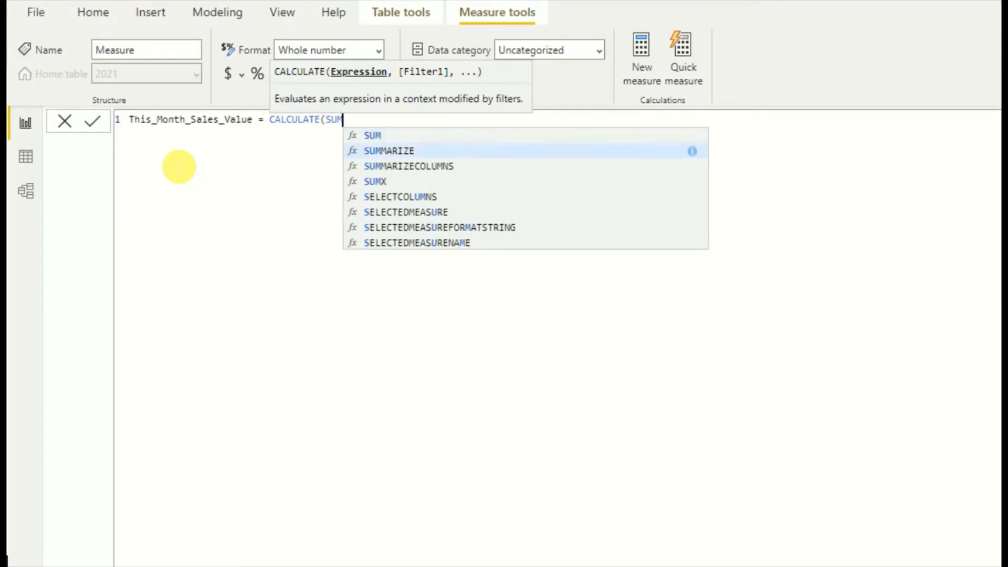
{"action": "key", "text": "Up"}
{"action": "key", "text": "Tab"}
{"action": "key", "text": "Down"}
{"action": "key", "text": "Down"}
{"action": "key", "text": "Down"}
{"action": "key", "text": "Tab"}
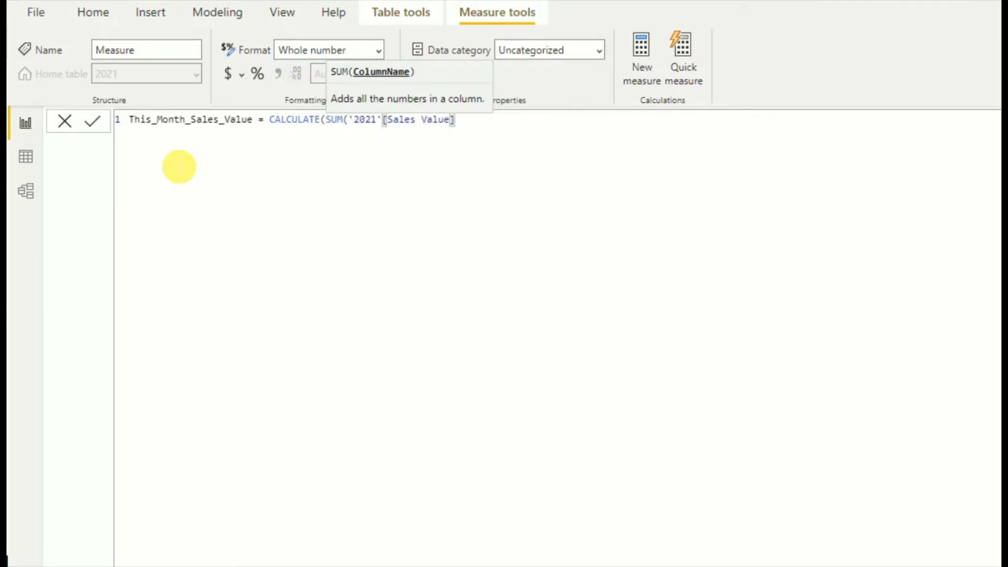
{"action": "type", "text": ","}
{"action": "key", "text": "BackSpace"}
Close the SUM and add a FILTER argument on the '2021' table that uses '2021'[Sales Date].[MonthNo].
{"action": "type", "text": "),FI"}
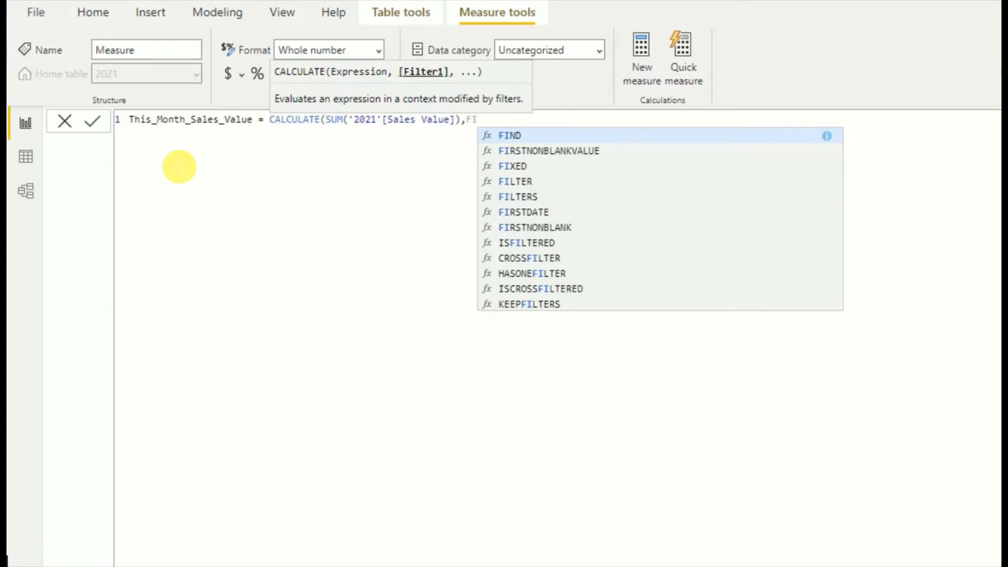
{"action": "type", "text": "L"}
{"action": "key", "text": "Tab"}
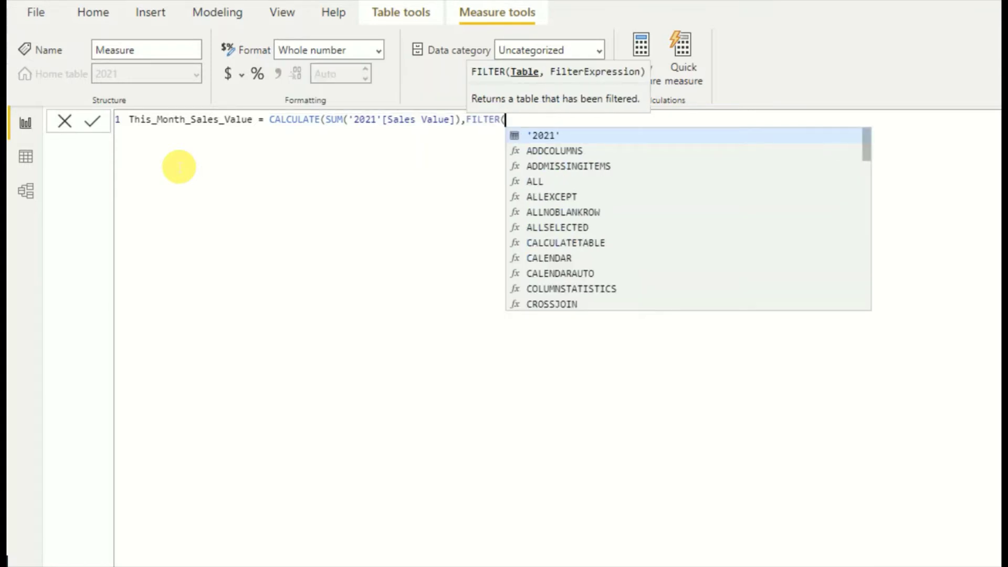
{"action": "key", "text": "Tab"}
{"action": "type", "text": ",Sales"}
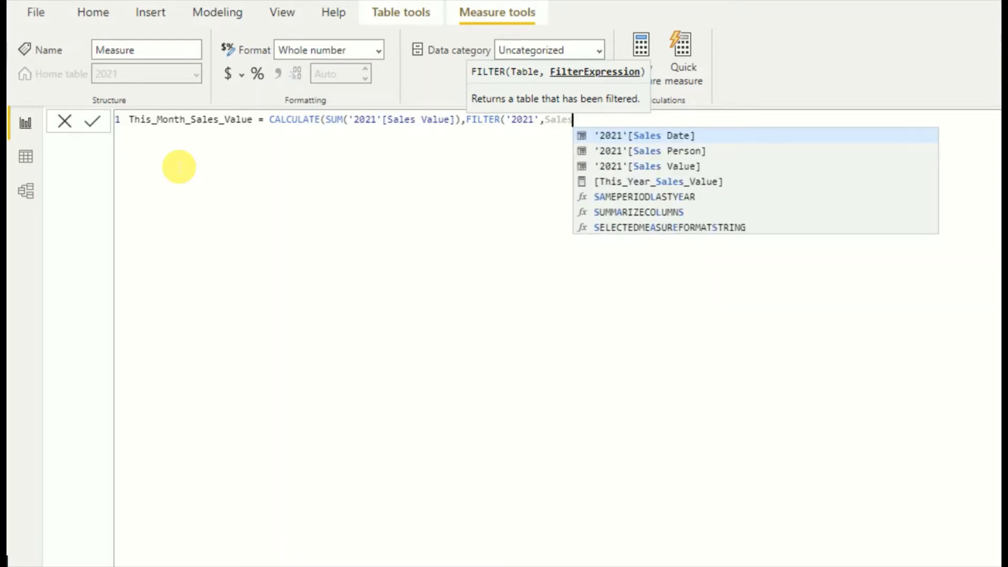
{"action": "key", "text": "Tab"}
{"action": "key", "text": "Down"}
{"action": "key", "text": "Down"}
{"action": "key", "text": "Down"}
{"action": "key", "text": "Down"}
{"action": "key", "text": "Up"}
{"action": "key", "text": "Up"}
{"action": "key", "text": "Tab"}
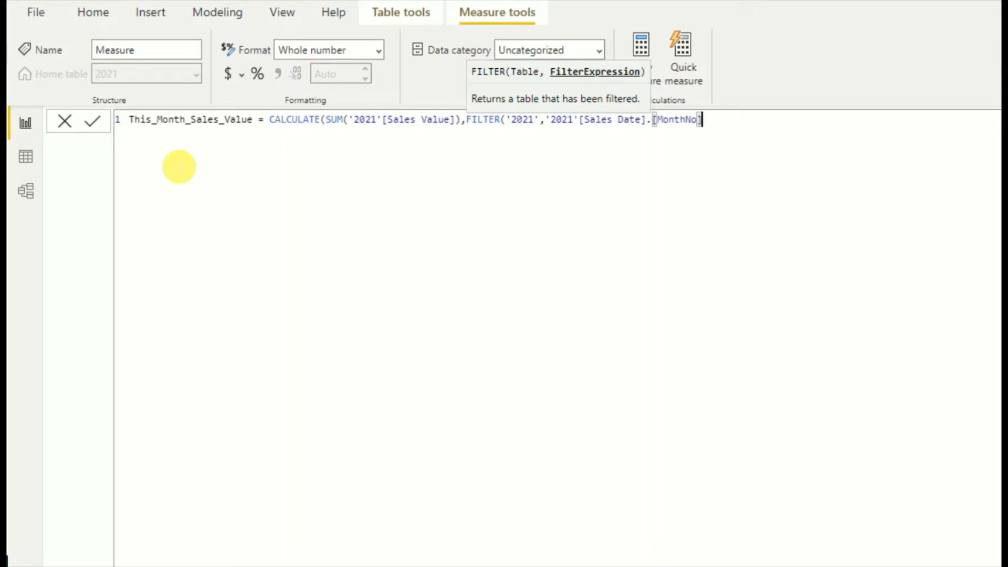
Complete the filter condition with = MONTH(TODAY()), close all parentheses and commit the monthly measure.
{"action": "type", "text": "= Mon"}
{"action": "key", "text": "Tab"}
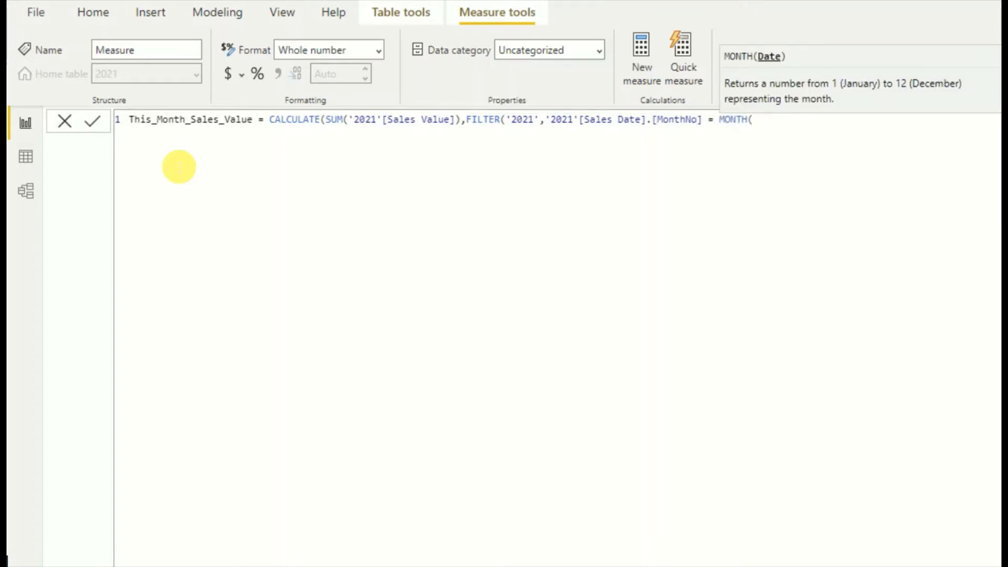
{"action": "type", "text": "Toda"}
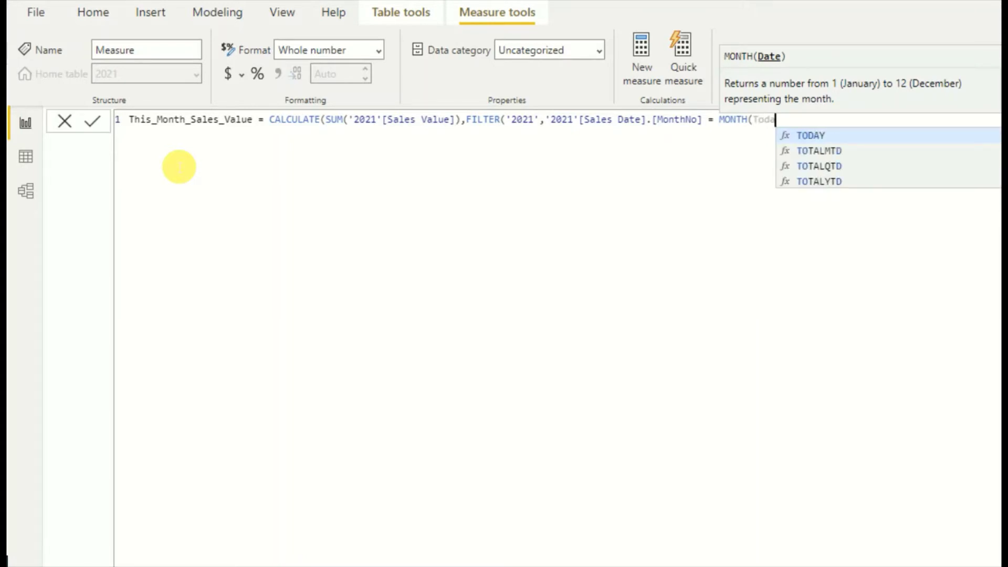
{"action": "key", "text": "Tab"}
{"action": "type", "text": ")))"}
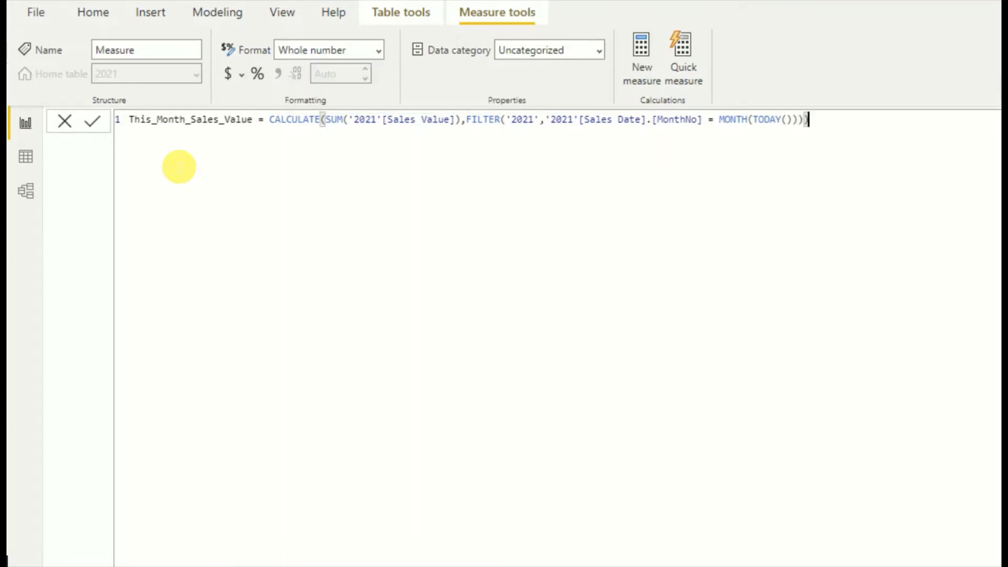
{"action": "key", "text": "Return"}
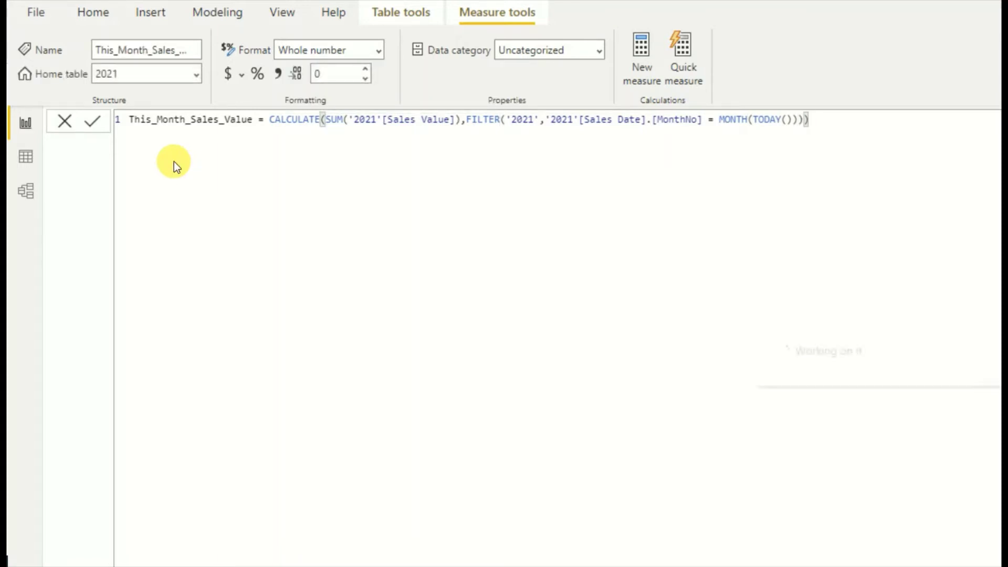
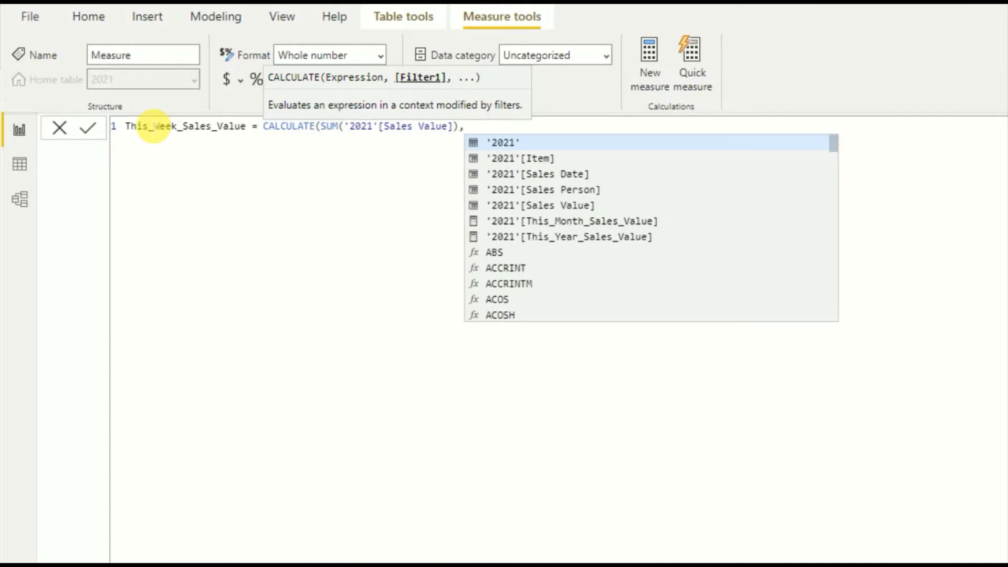
Add a FILTER argument on the '2021' table to the This_Week_Sales_Value formula.
{"action": "type", "text": "FIL"}
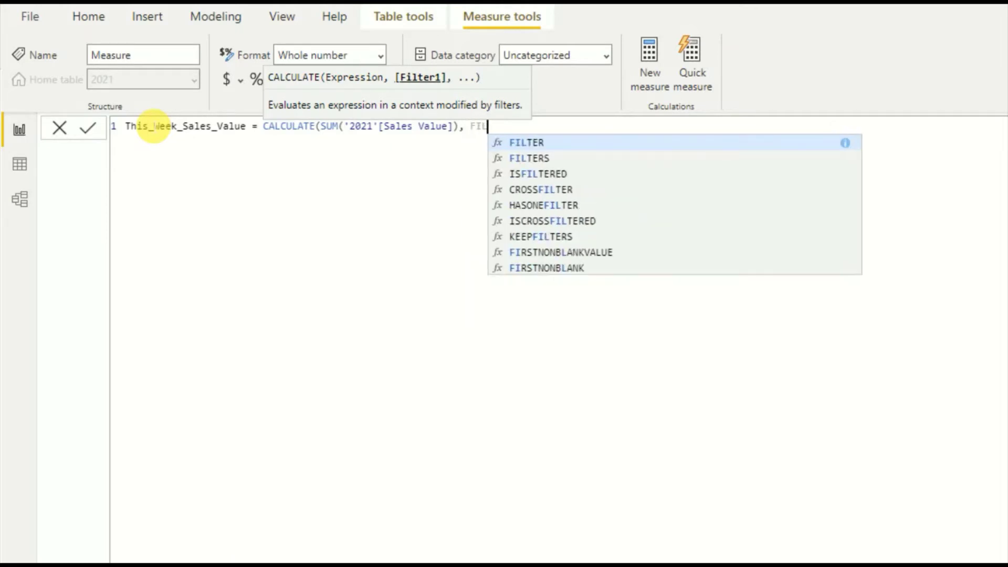
{"action": "key", "text": "Tab"}
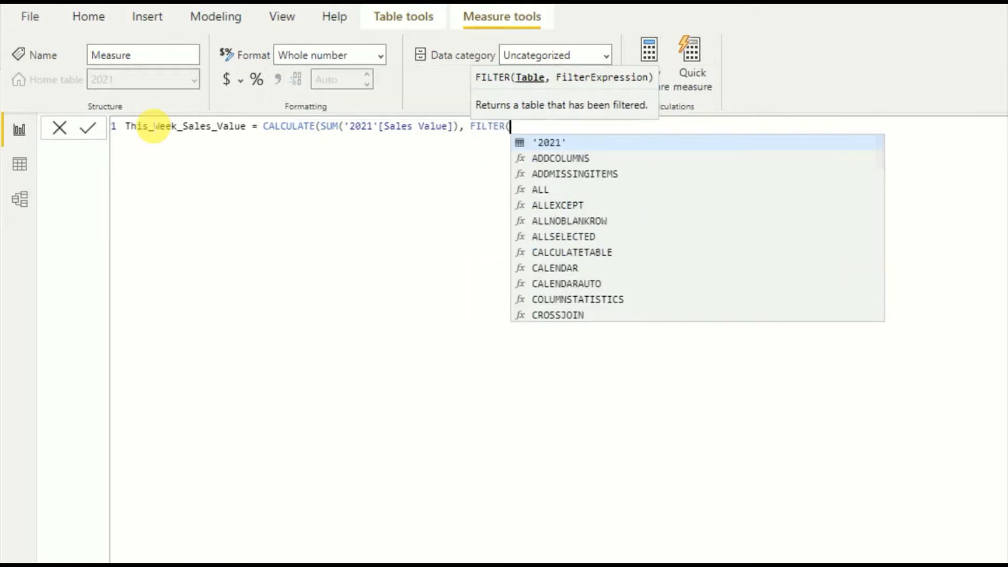
{"action": "key", "text": "Tab"}
{"action": "type", "text": ","}
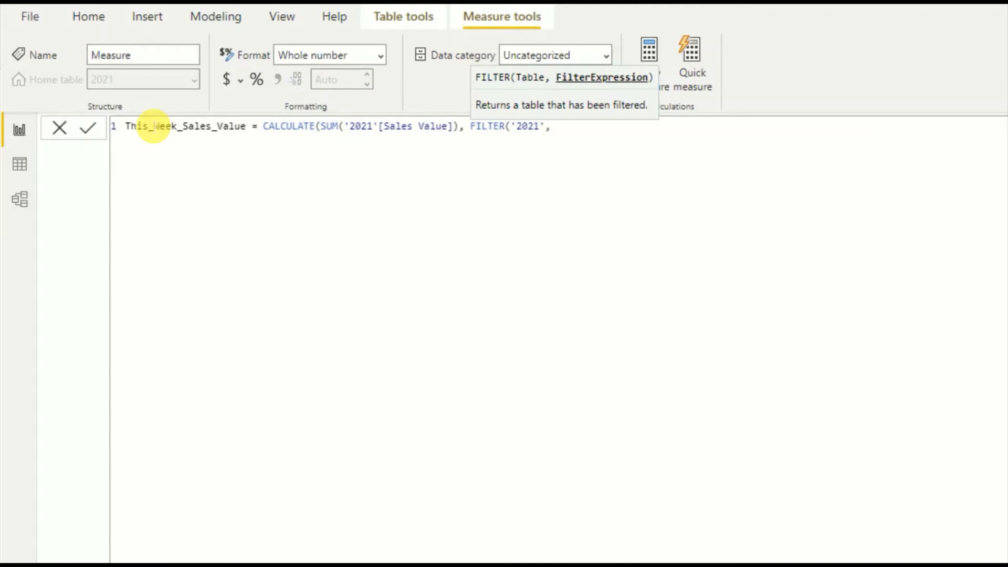
{"action": "type", "text": "Sale"}
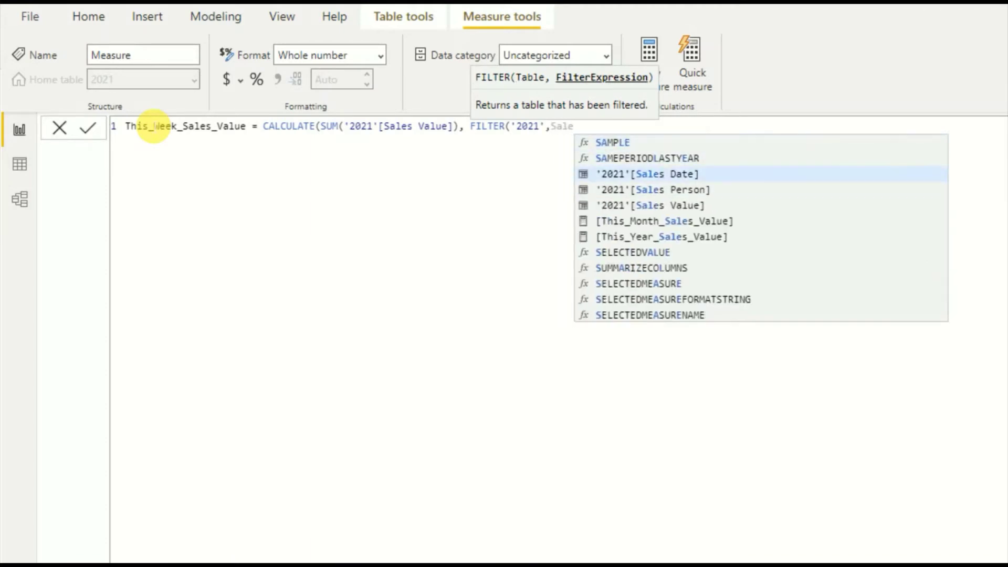
{"action": "key", "text": "Tab"}
{"action": "type", "text": "."}
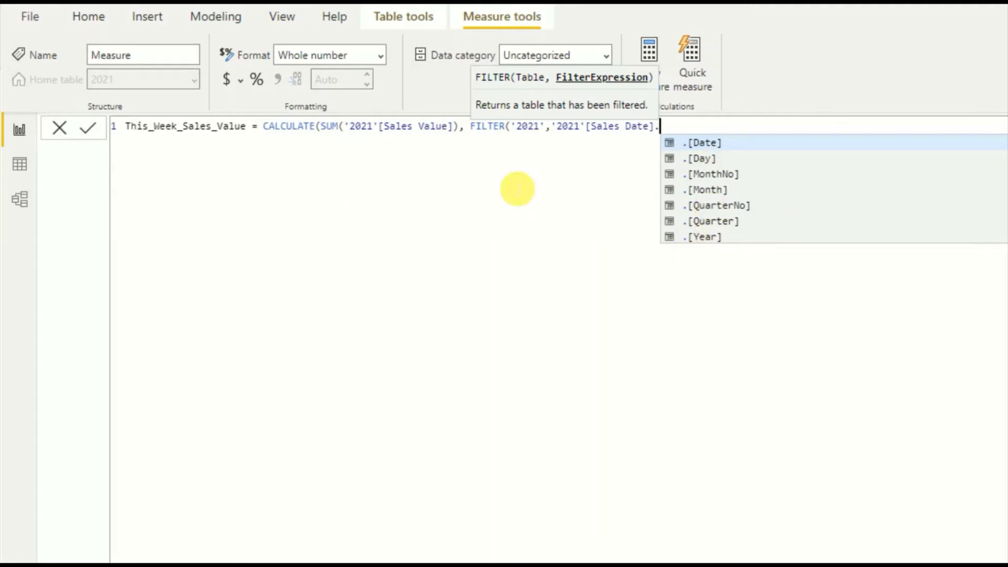
{"action": "key", "text": "BackSpace"}
{"action": "key", "text": "BackSpace"}
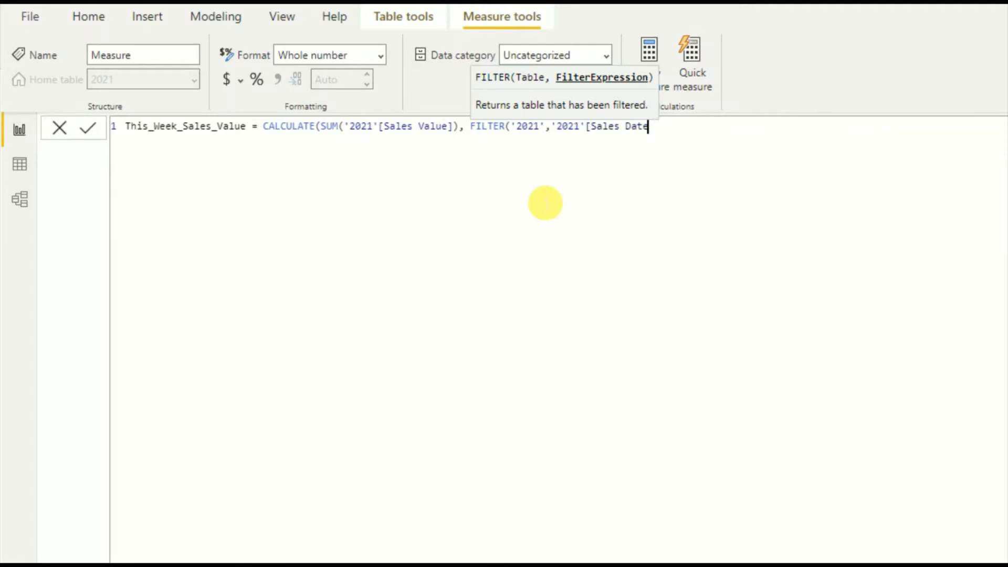
{"action": "key", "text": "BackSpace"}
{"action": "key", "text": "BackSpace"}
{"action": "key", "text": "BackSpace"}
{"action": "key", "text": "BackSpace"}
{"action": "key", "text": "BackSpace"}
{"action": "key", "text": "BackSpace"}
{"action": "key", "text": "BackSpace"}
{"action": "key", "text": "BackSpace"}
{"action": "key", "text": "BackSpace"}
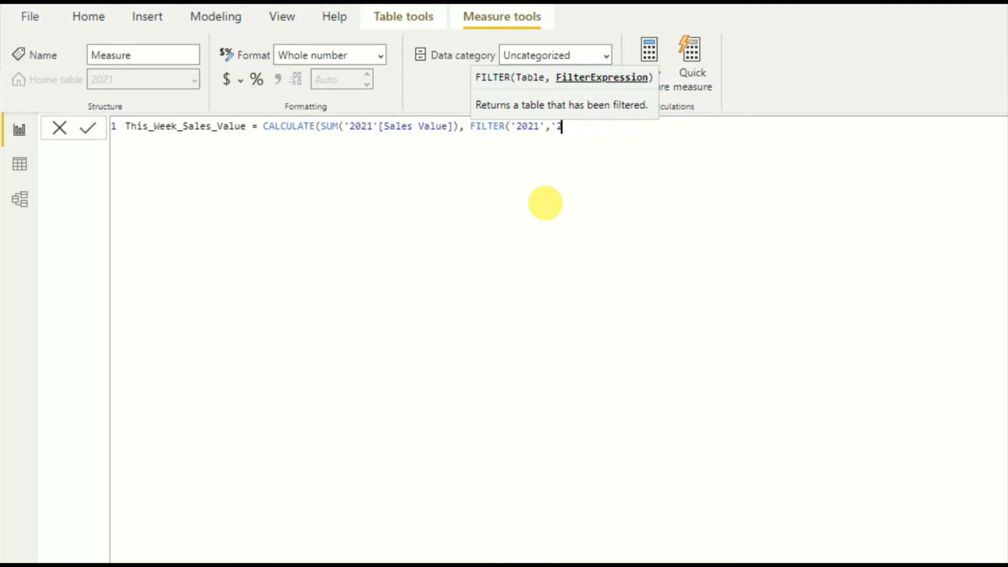
Enter WEEKNUM('2021'[Sales Date].[Date]) as the first side of the weekly filter condition.
{"action": "type", "text": "wee"}
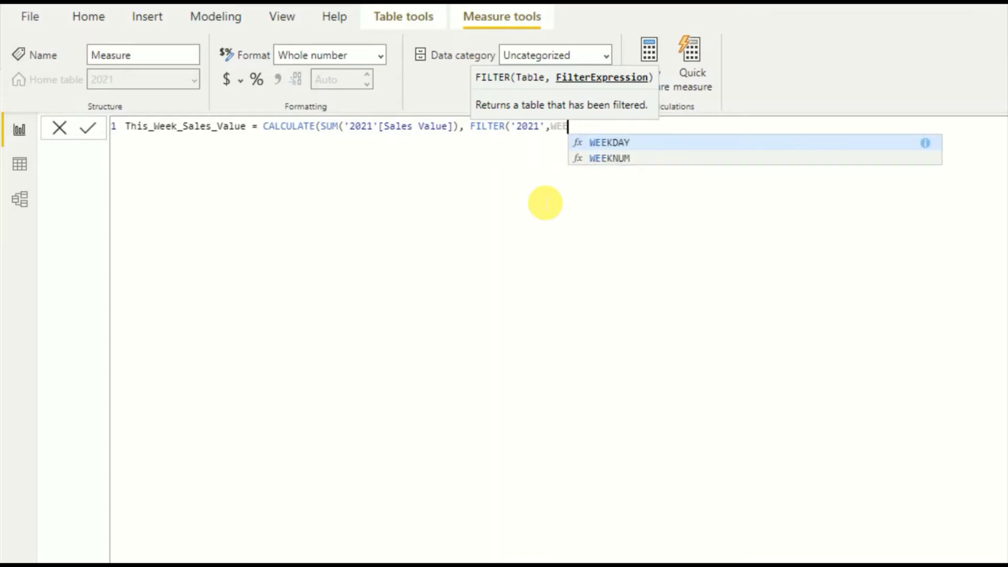
{"action": "key", "text": "Down"}
{"action": "key", "text": "Tab"}
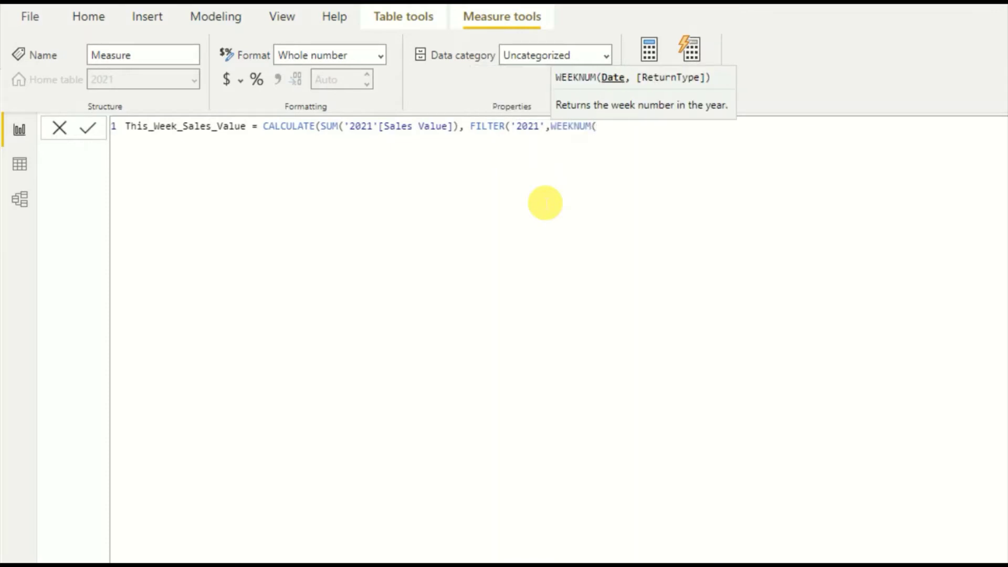
{"action": "type", "text": "Sale"}
{"action": "key", "text": "Down"}
{"action": "key", "text": "Down"}
{"action": "key", "text": "Down"}
{"action": "key", "text": "Down"}
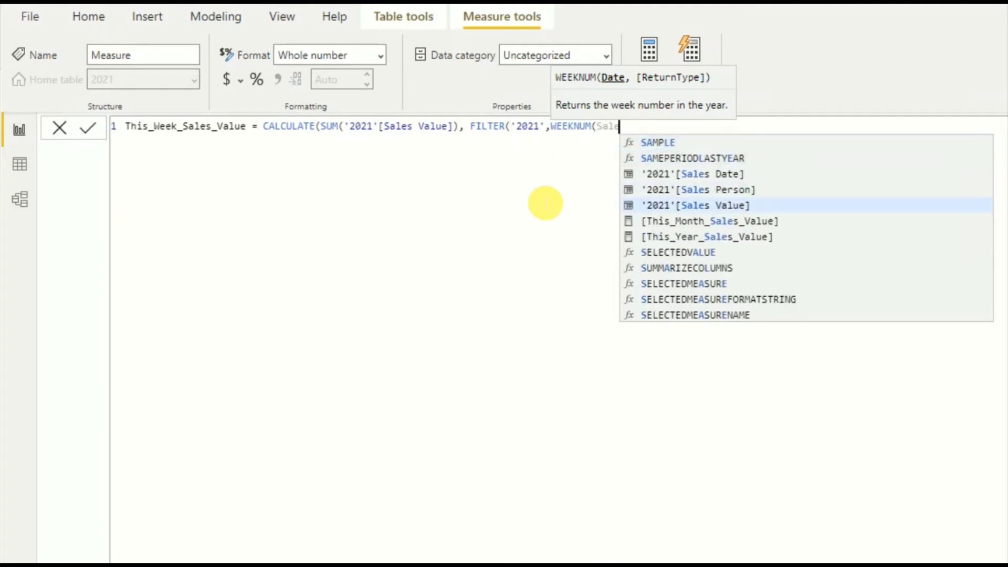
{"action": "key", "text": "Up"}
{"action": "key", "text": "Up"}
{"action": "key", "text": "Tab"}
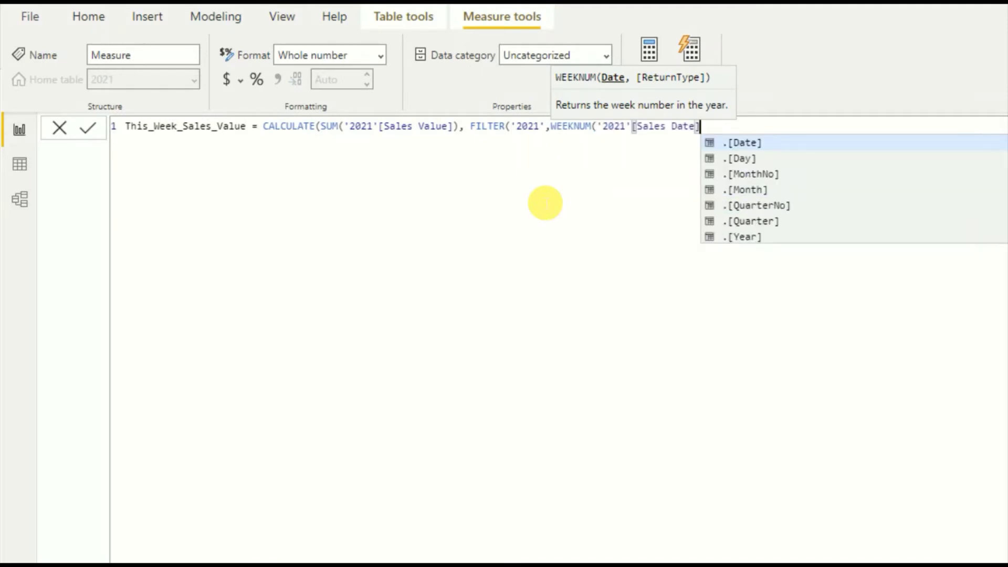
{"action": "key", "text": "Tab"}
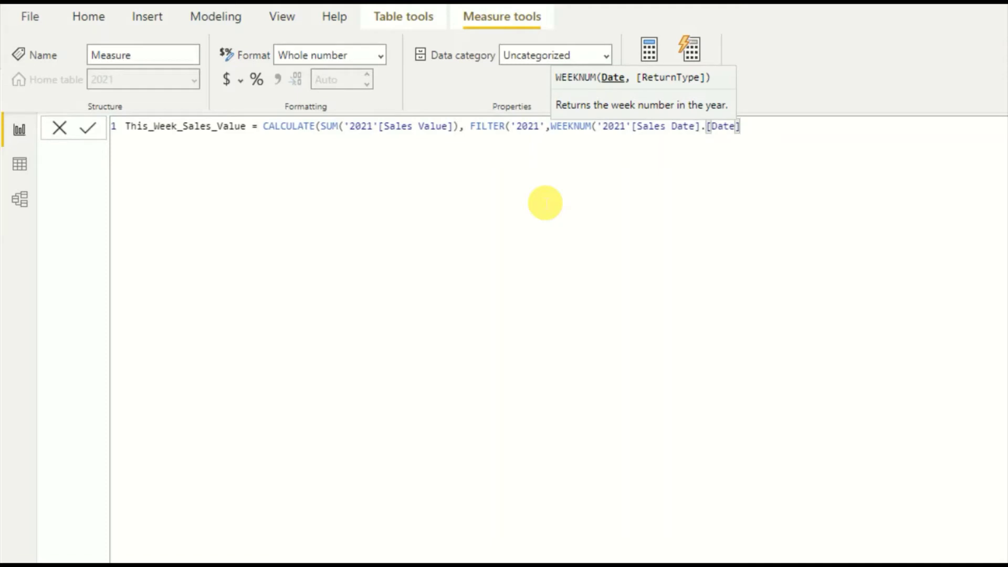
{"action": "type", "text": ")"}
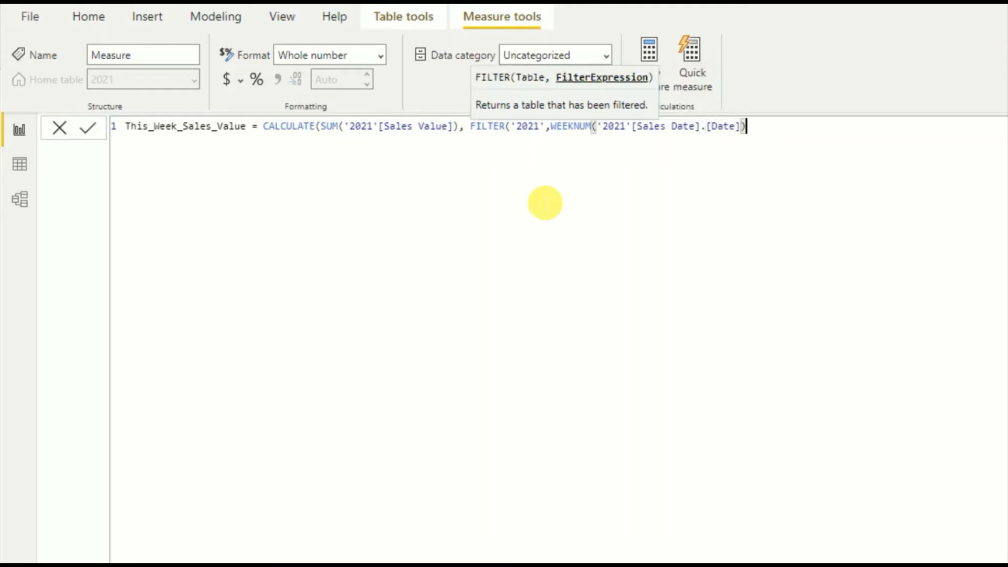
Complete the weekly filter condition with = WEEKNUM(TODAY()), close all parentheses and commit the measure.
{"action": "type", "text": " = WEEK"}
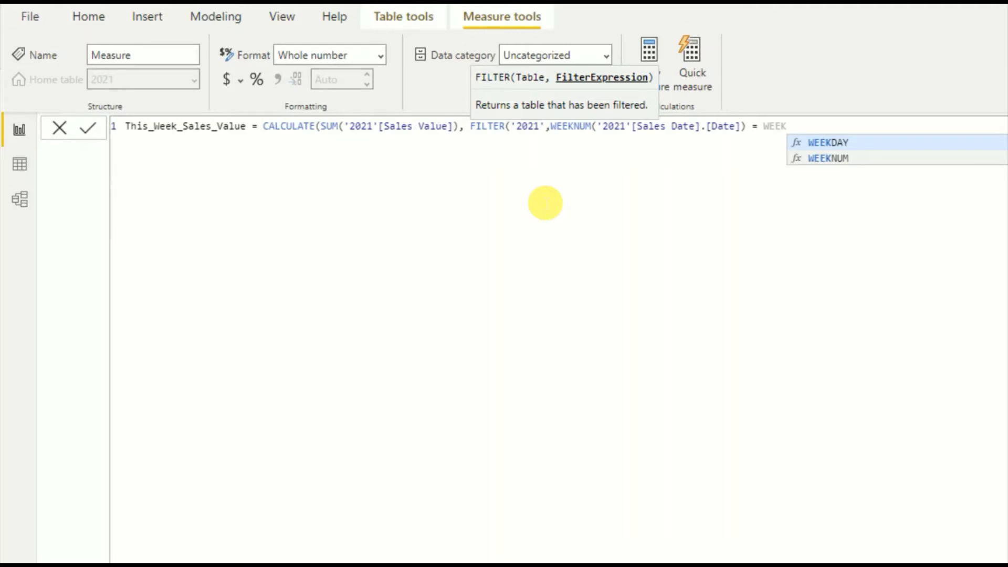
{"action": "key", "text": "Down"}
{"action": "key", "text": "Tab"}
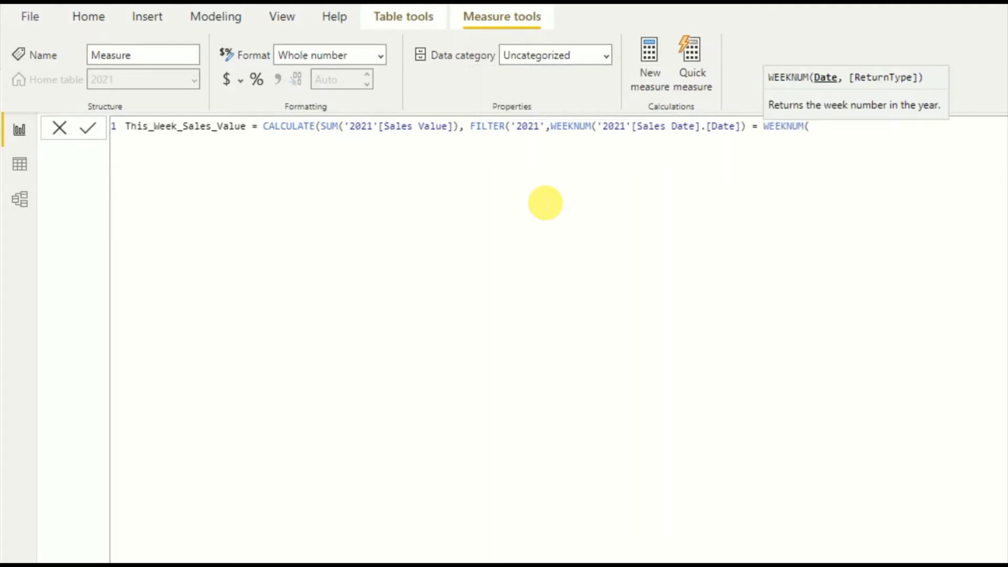
{"action": "type", "text": "To"}
{"action": "key", "text": "Tab"}
{"action": "type", "text": "))"}
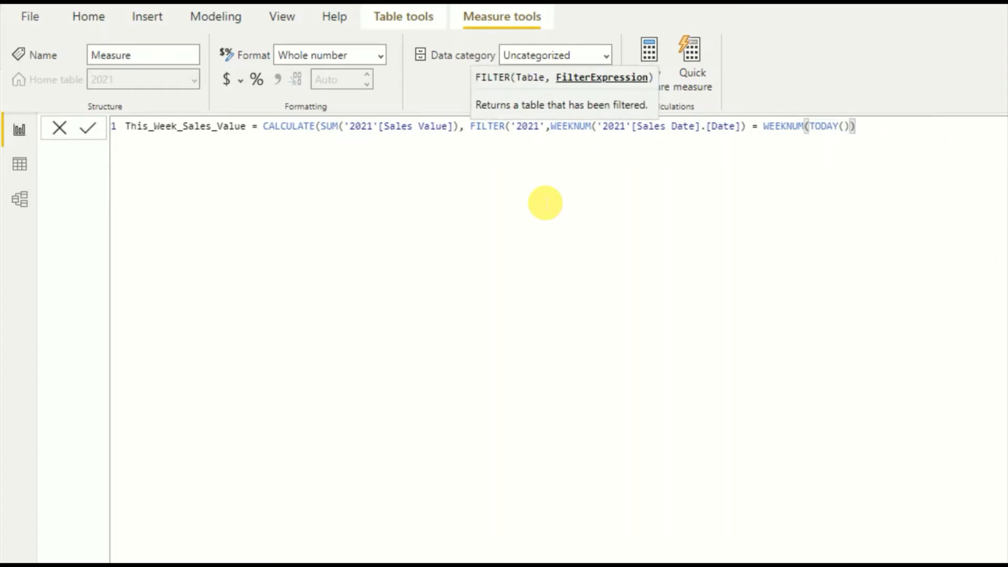
{"action": "type", "text": "))"}
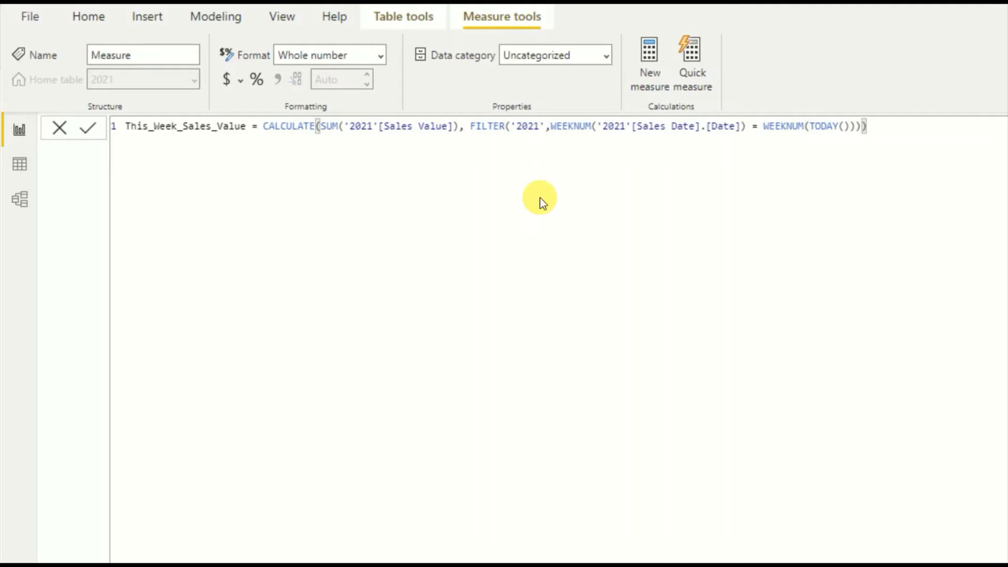
{"action": "key", "text": "Return"}
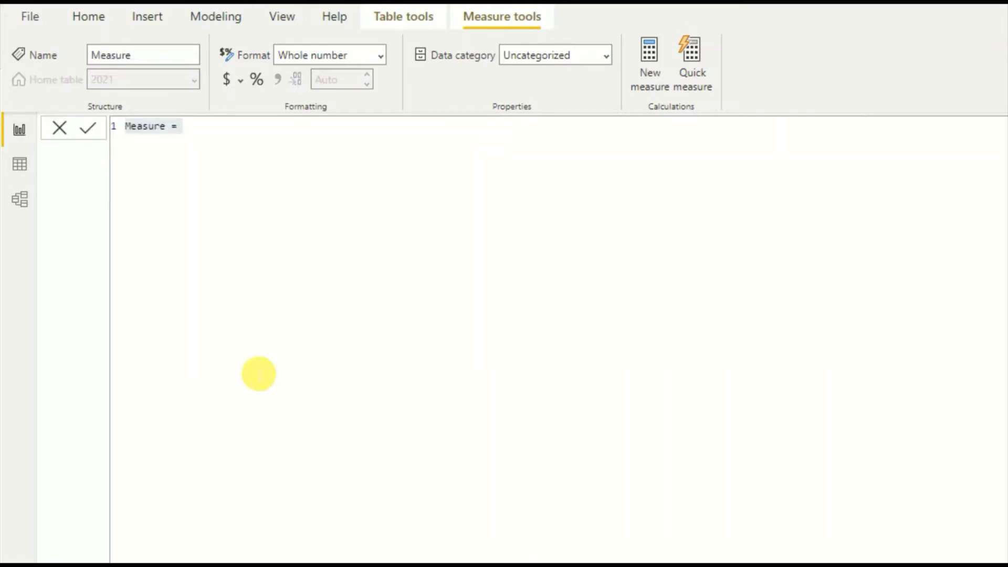
Rename the new measure in the formula to Today_Sales_Value.
{"action": "double_click", "coordinate": [150, 129]}
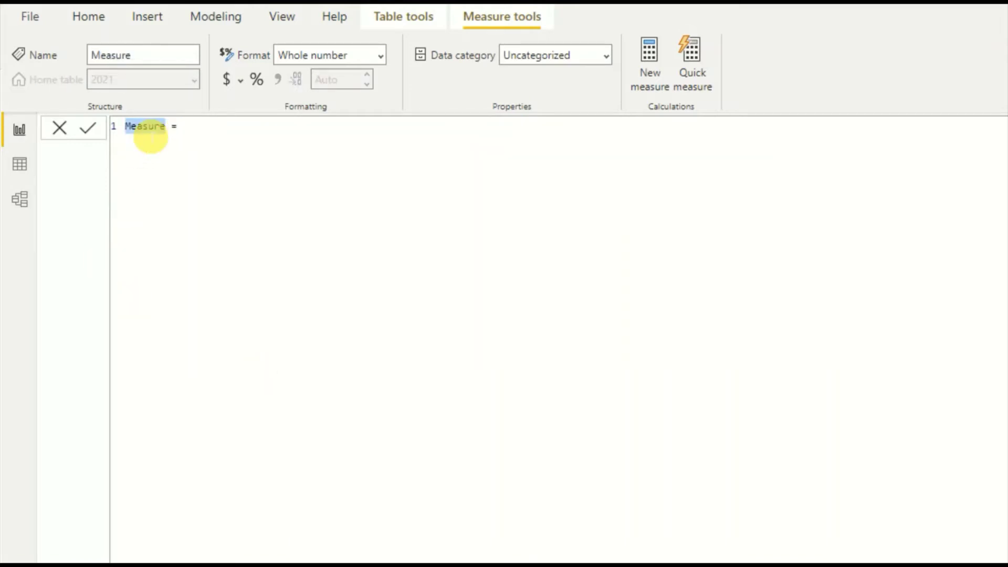
{"action": "type", "text": "T"}
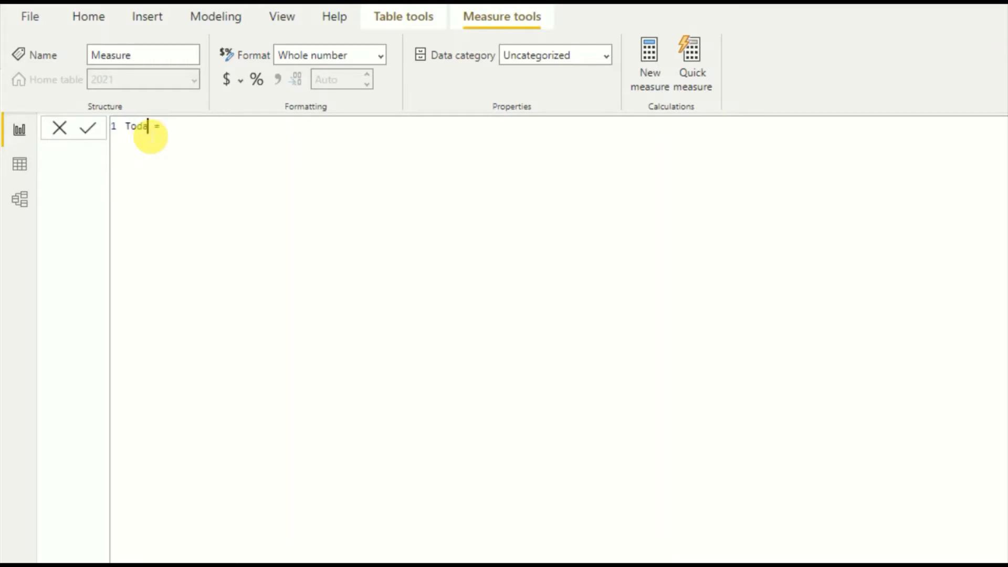
{"action": "type", "text": "oday_sal"}
{"action": "key", "text": "BackSpace"}
{"action": "type", "text": "les_Value"}
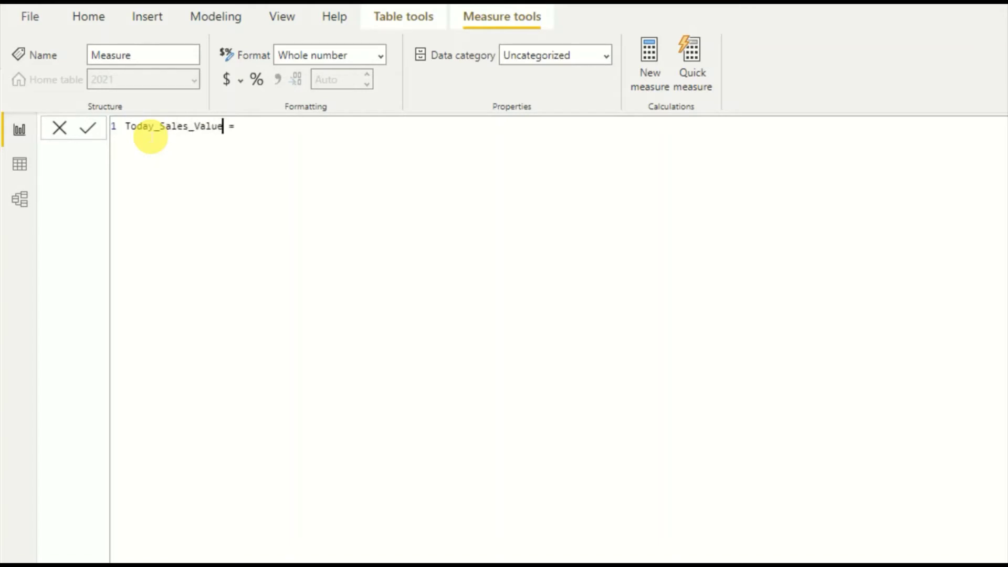
Begin the Today_Sales_Value formula with CALCULATE and a SUM of the '2021'[Sales Value] column.
{"action": "type", "text": " ca"}
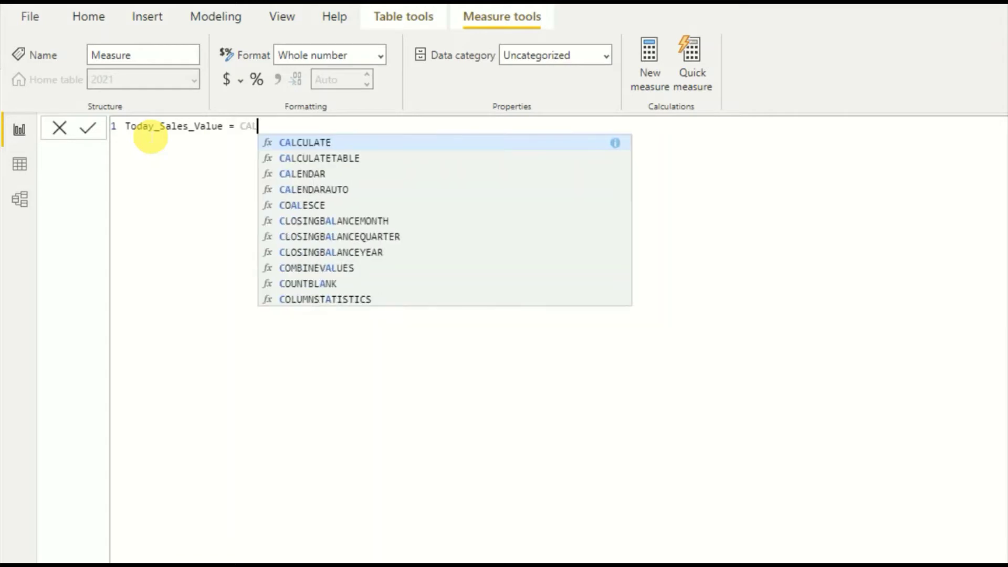
{"action": "key", "text": "Tab"}
{"action": "type", "text": "sum"}
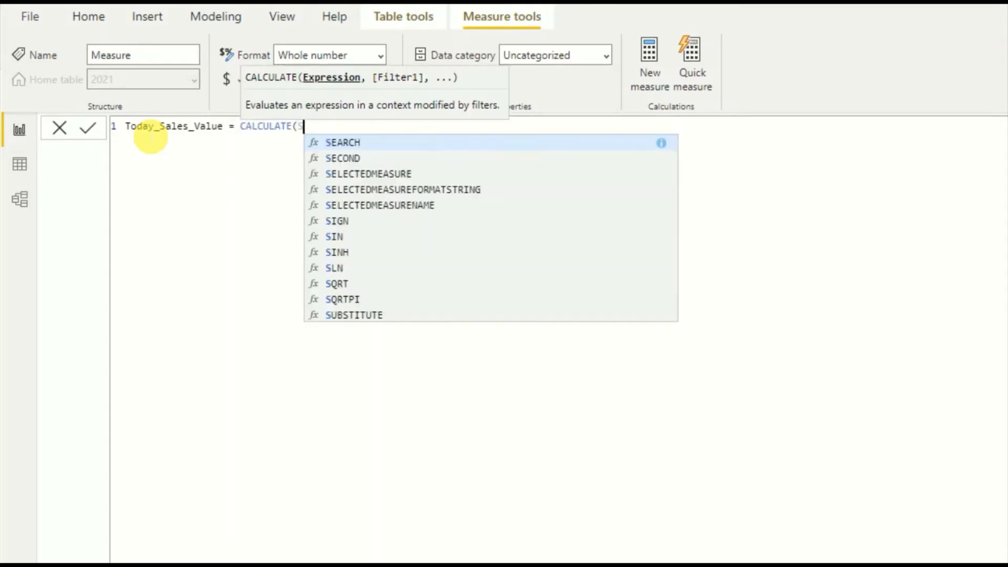
{"action": "key", "text": "Tab"}
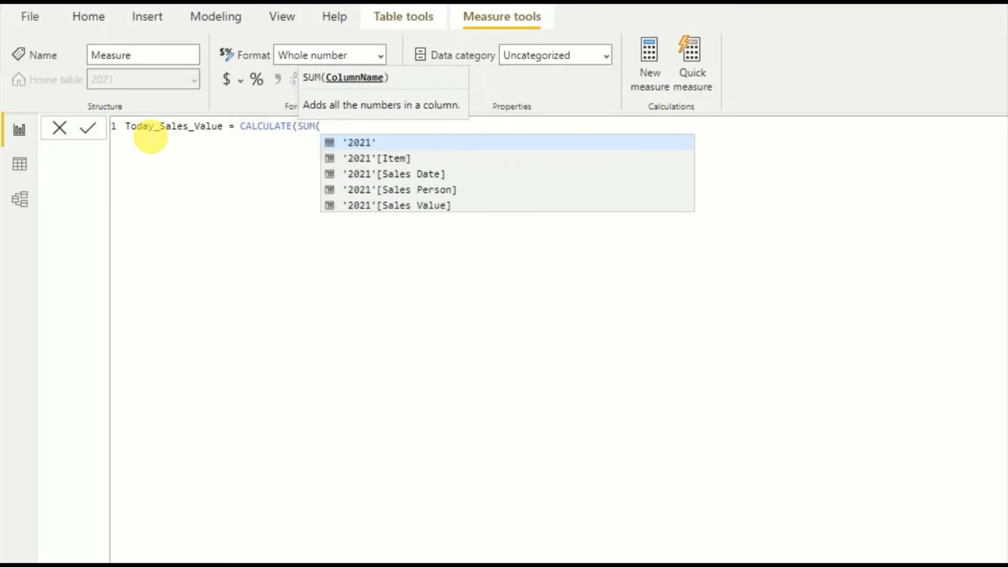
{"action": "key", "text": "Down"}
{"action": "key", "text": "Down"}
{"action": "key", "text": "Down"}
{"action": "key", "text": "Down"}
{"action": "key", "text": "Tab"}
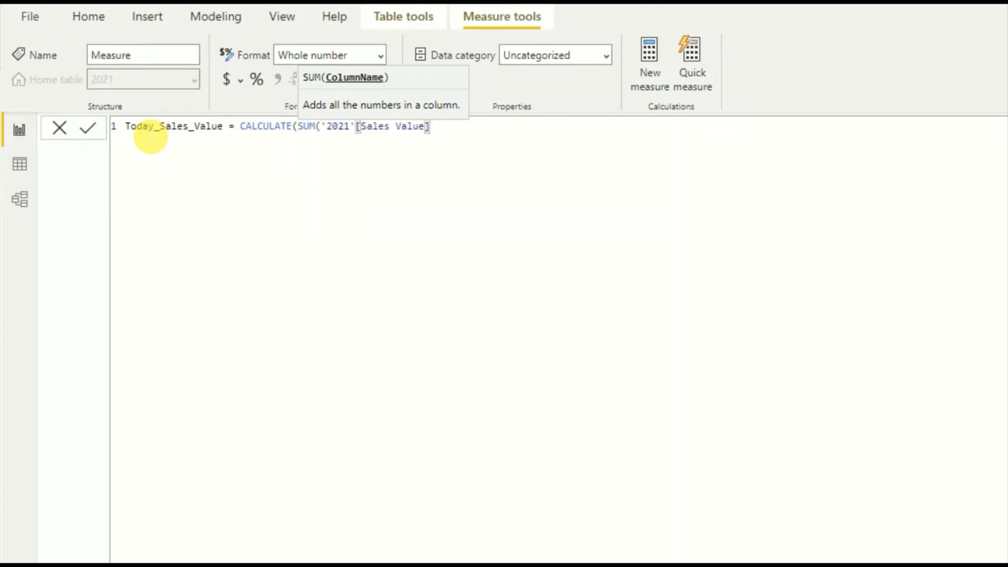
Close the SUM and add a FILTER argument on the '2021' table to the Today_Sales_Value formula.
{"action": "type", "text": "), FI"}
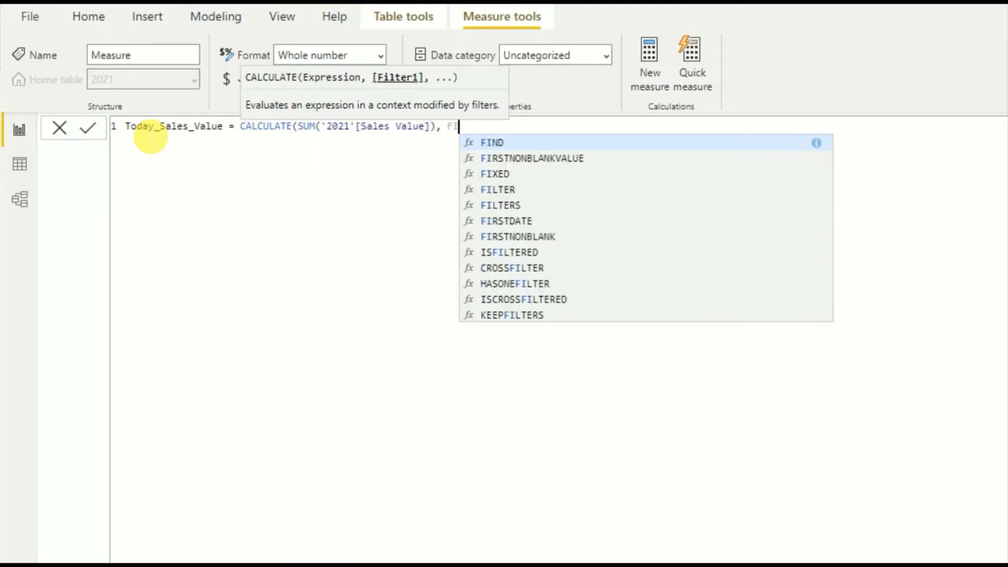
{"action": "type", "text": "L"}
{"action": "key", "text": "Tab"}
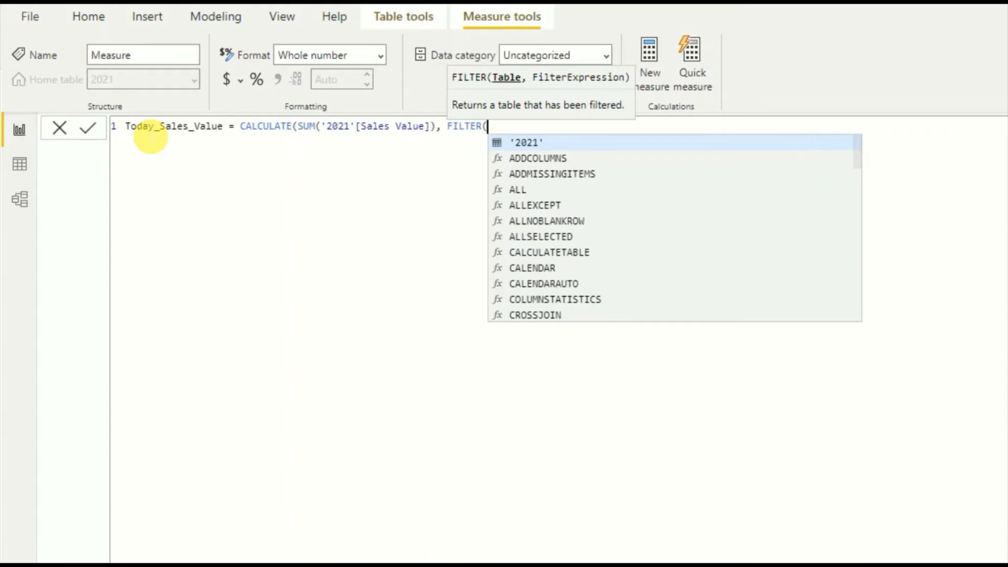
{"action": "key", "text": "Tab"}
Enter '2021'[Sales Date].[Date] as the first side of the daily filter condition.
{"action": "type", "text": ", Sale"}
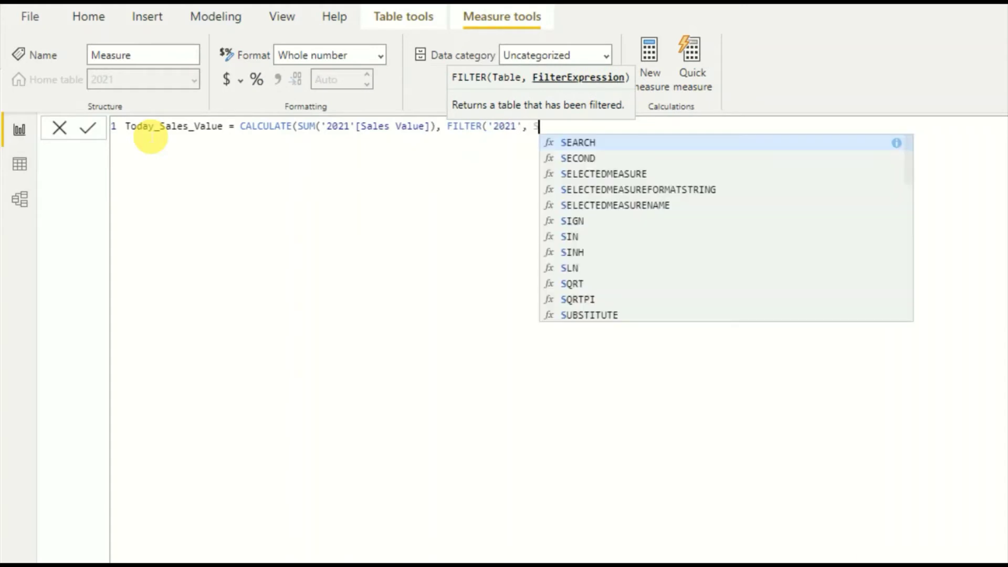
{"action": "key", "text": "Up"}
{"action": "key", "text": "Up"}
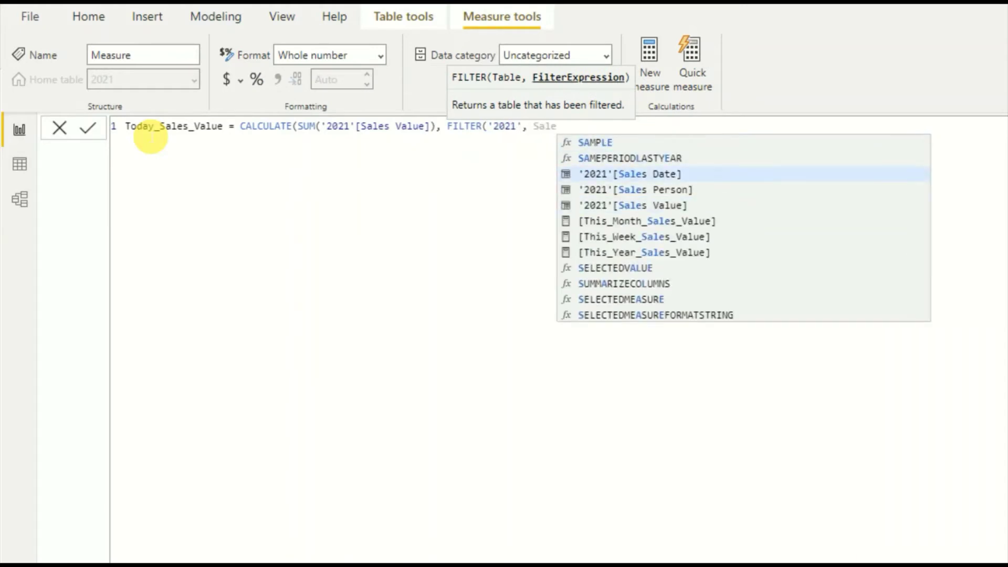
{"action": "key", "text": "Tab"}
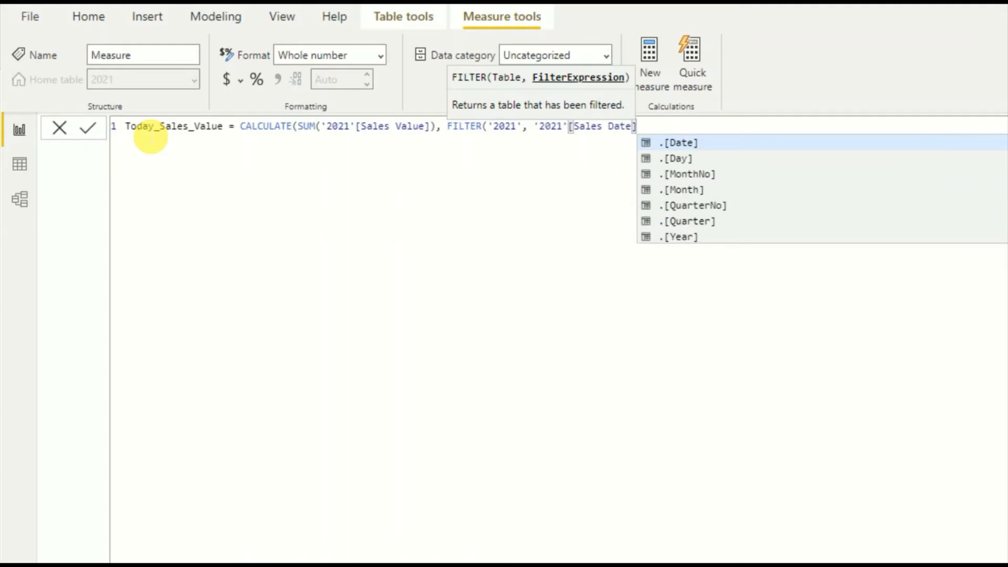
{"action": "key", "text": "Tab"}
Complete the daily filter condition with = TODAY(), close all parentheses and commit the measure.
{"action": "type", "text": "= "}
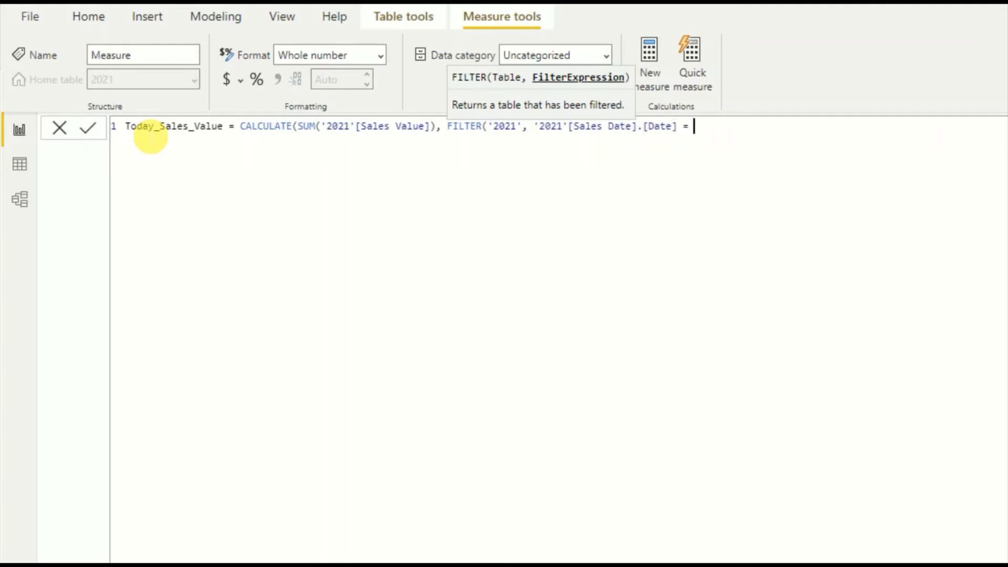
{"action": "type", "text": "TO"}
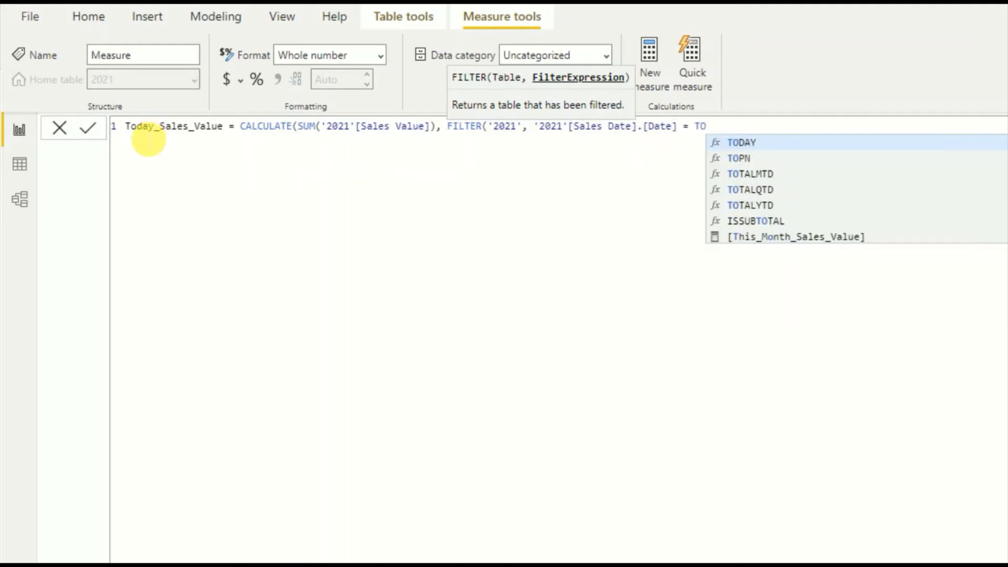
{"action": "key", "text": "Tab"}
{"action": "type", "text": "))"}
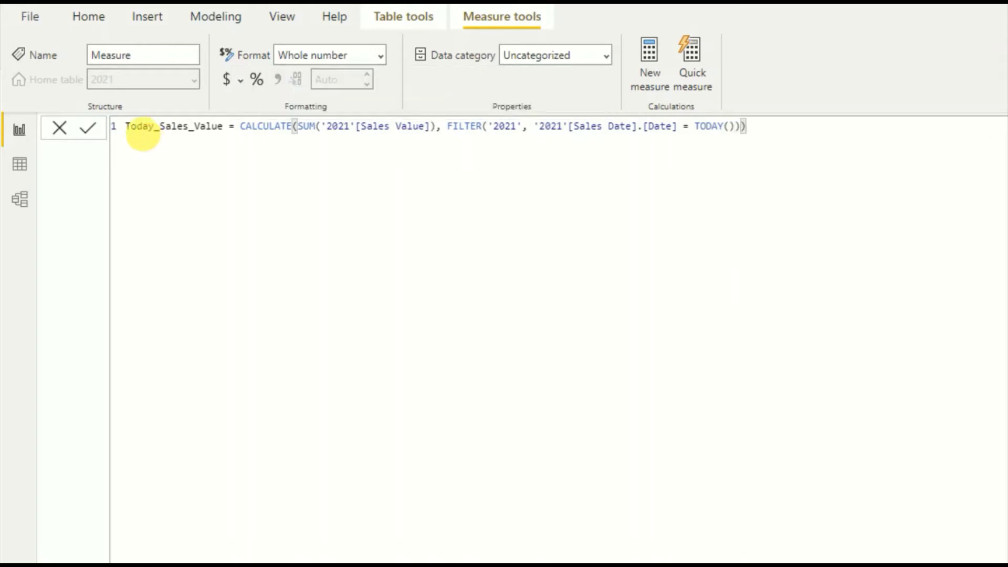
{"action": "key", "text": "Return"}
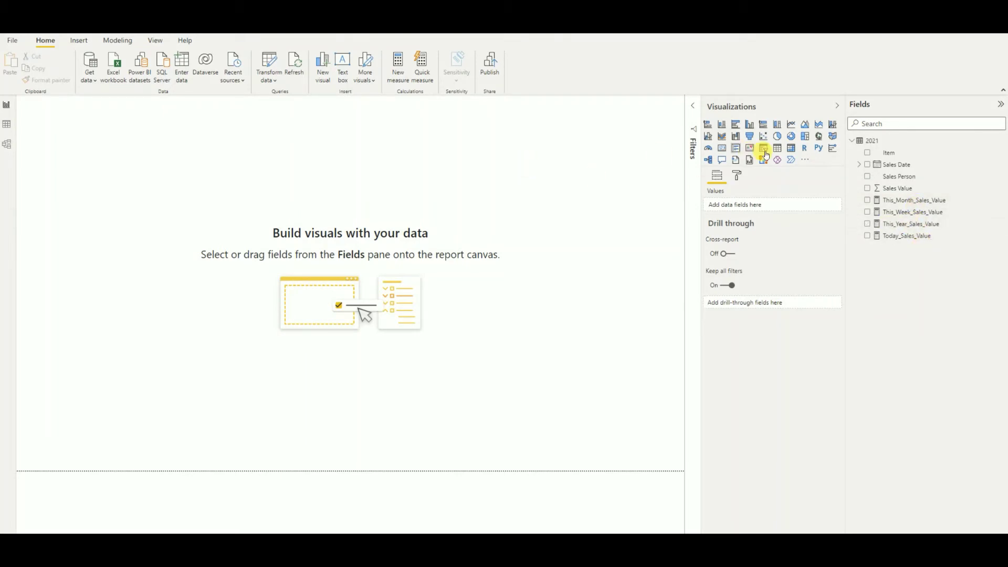
Add a card visual showing This_Year_Sales_Value to the report page and shrink it slightly.
{"action": "left_click", "coordinate": [723, 151]}
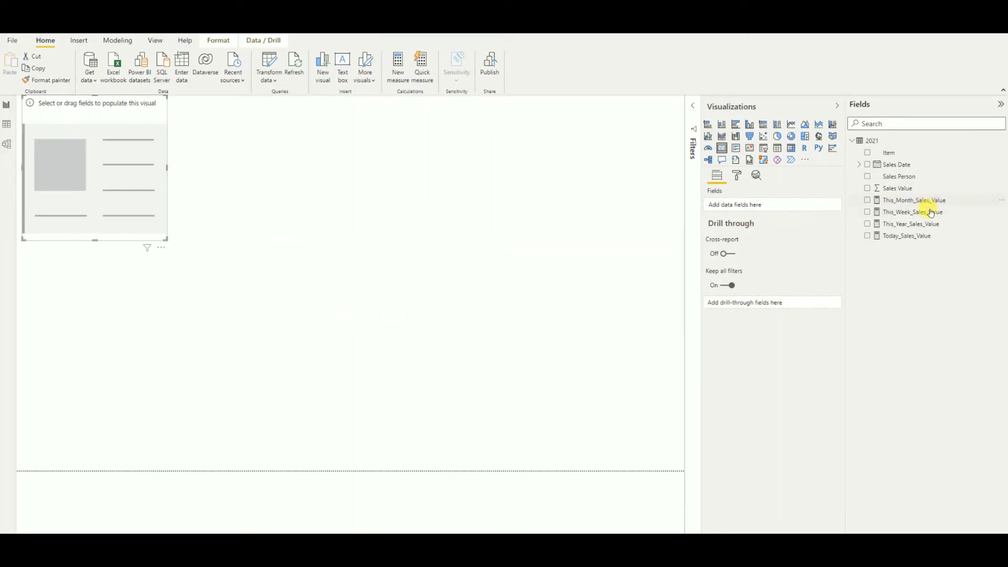
{"action": "left_click_drag", "start_coordinate": [917, 228], "coordinate": [804, 212]}
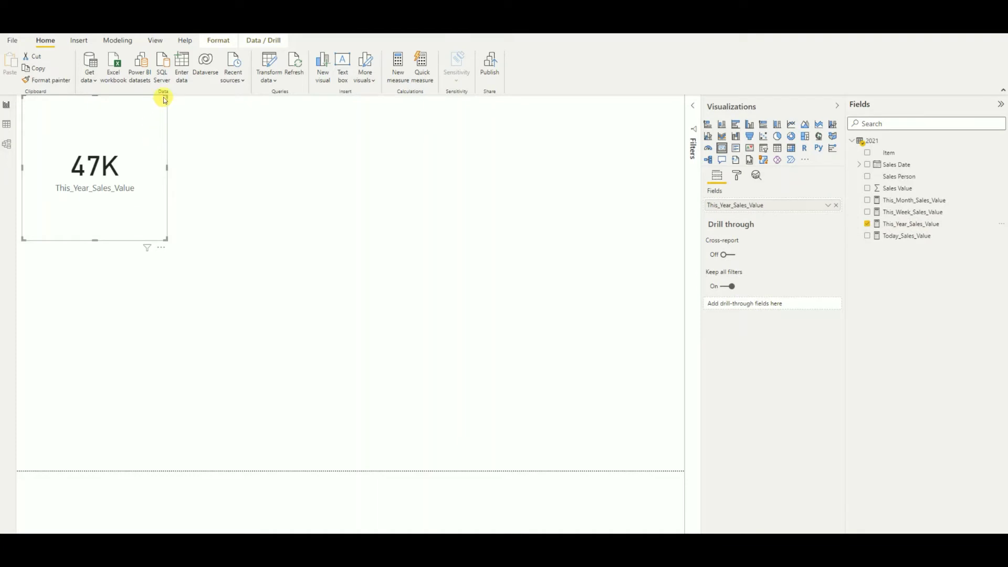
{"action": "left_click_drag", "start_coordinate": [169, 100], "coordinate": [155, 143]}
{"action": "left_click", "coordinate": [204, 209]}
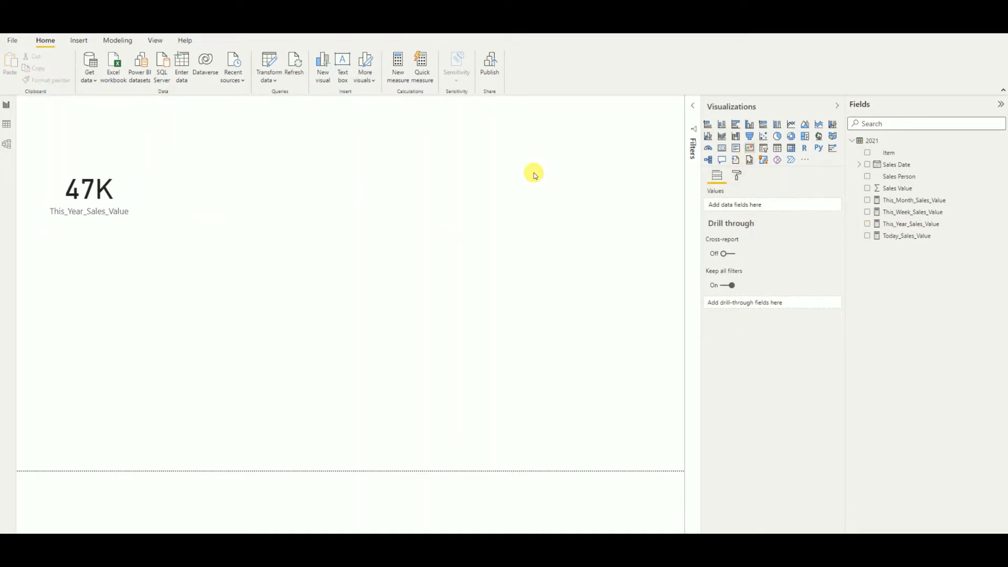
Copy the This_Year_Sales_Value card and paste three duplicates, arranged in a row beside the original.
{"action": "left_click", "coordinate": [133, 169]}
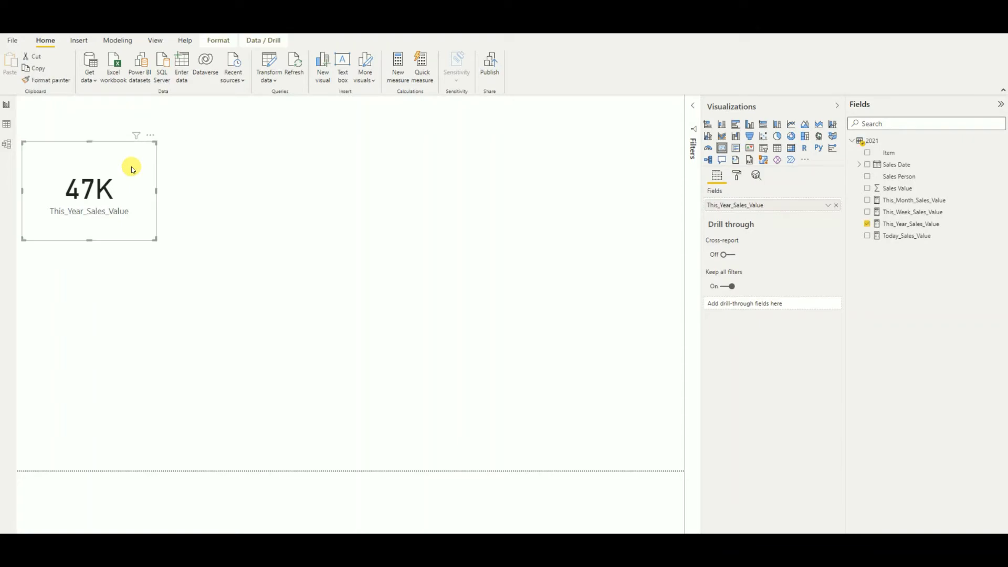
{"action": "key", "text": "ctrl+c"}
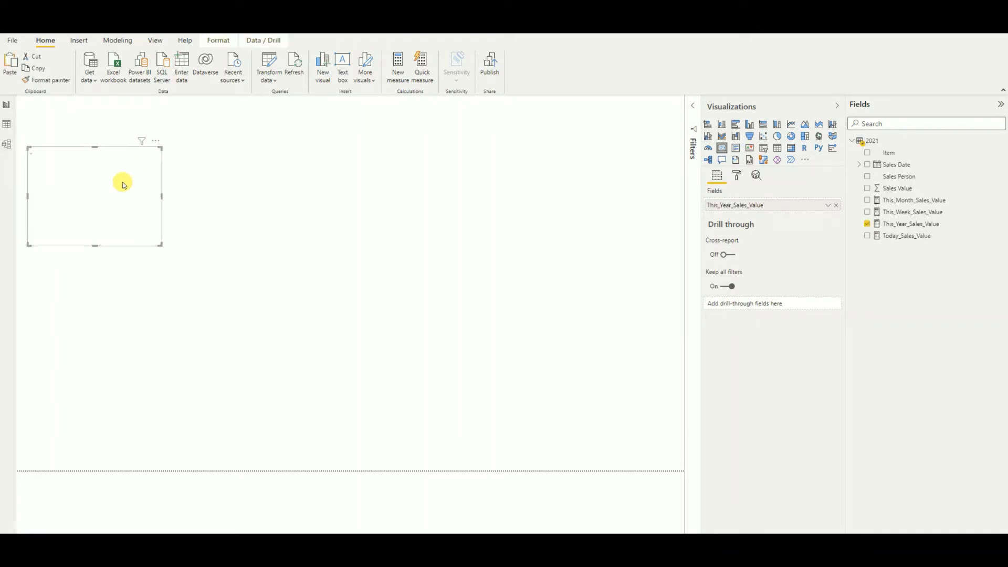
{"action": "key", "text": "ctrl+v"}
{"action": "left_click_drag", "start_coordinate": [122, 181], "coordinate": [501, 196]}
{"action": "key", "text": "ctrl+v"}
{"action": "key", "text": "ctrl+v"}
Replace the field of the second card with This_Month_Sales_Value.
{"action": "left_click", "coordinate": [236, 177]}
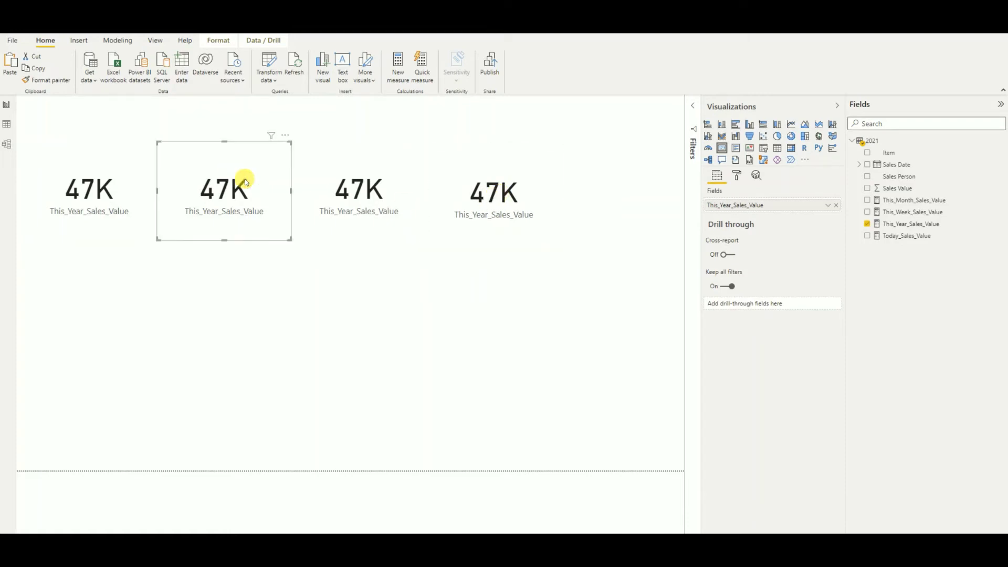
{"action": "left_click", "coordinate": [836, 205]}
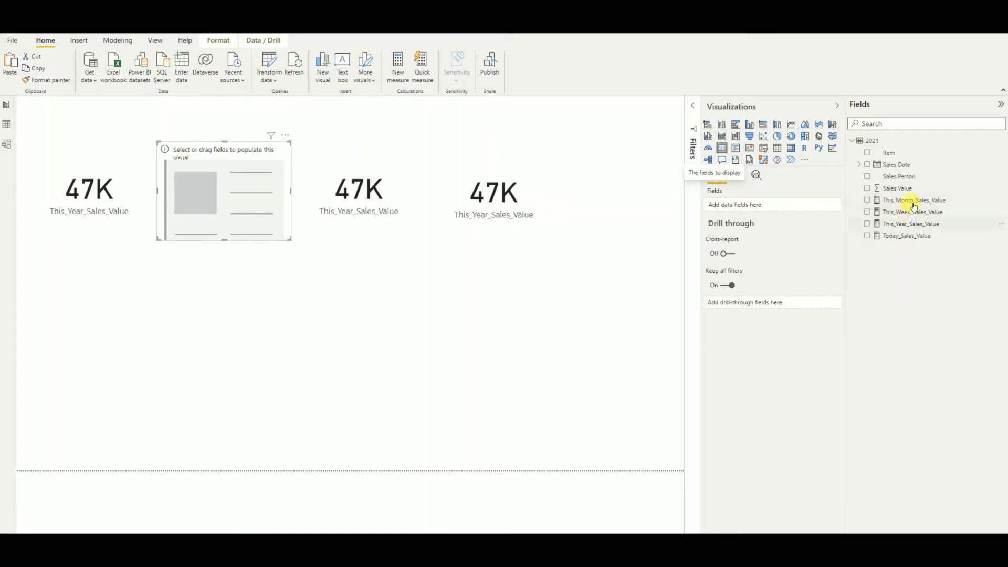
{"action": "left_click_drag", "start_coordinate": [911, 200], "coordinate": [790, 211]}
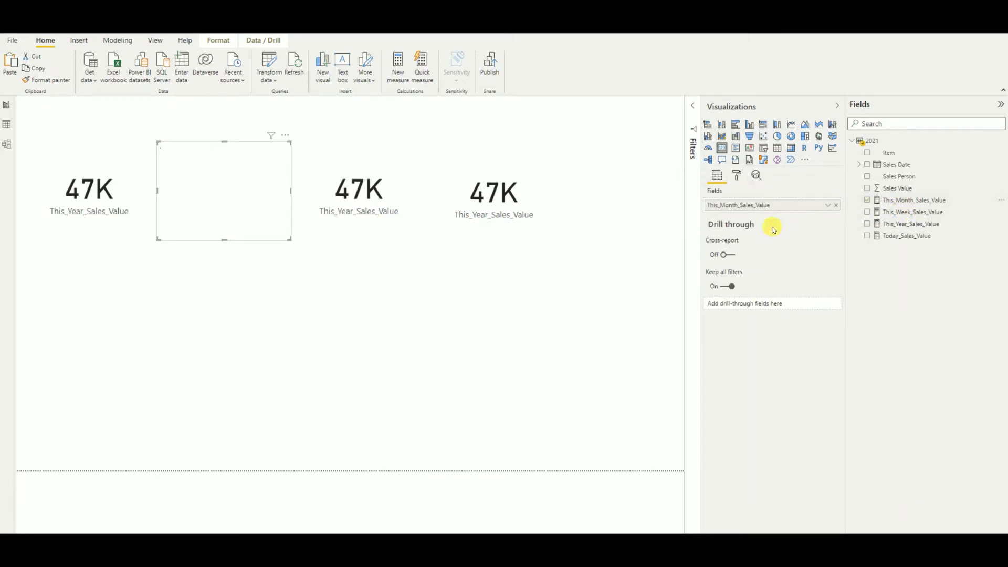
Replace the field of the third card with This_Week_Sales_Value.
{"action": "left_click", "coordinate": [376, 204]}
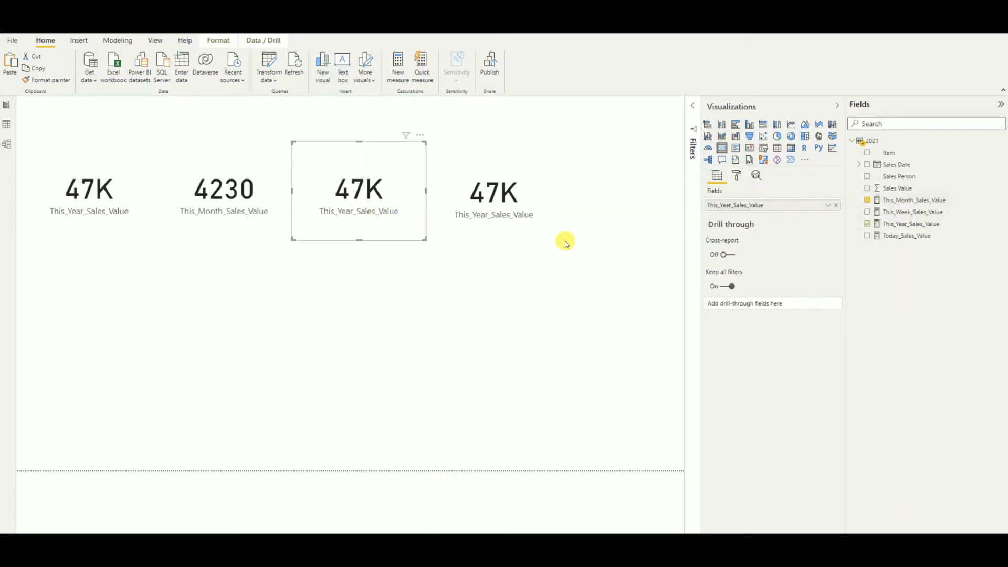
{"action": "left_click", "coordinate": [836, 206]}
{"action": "left_click_drag", "start_coordinate": [903, 212], "coordinate": [781, 205]}
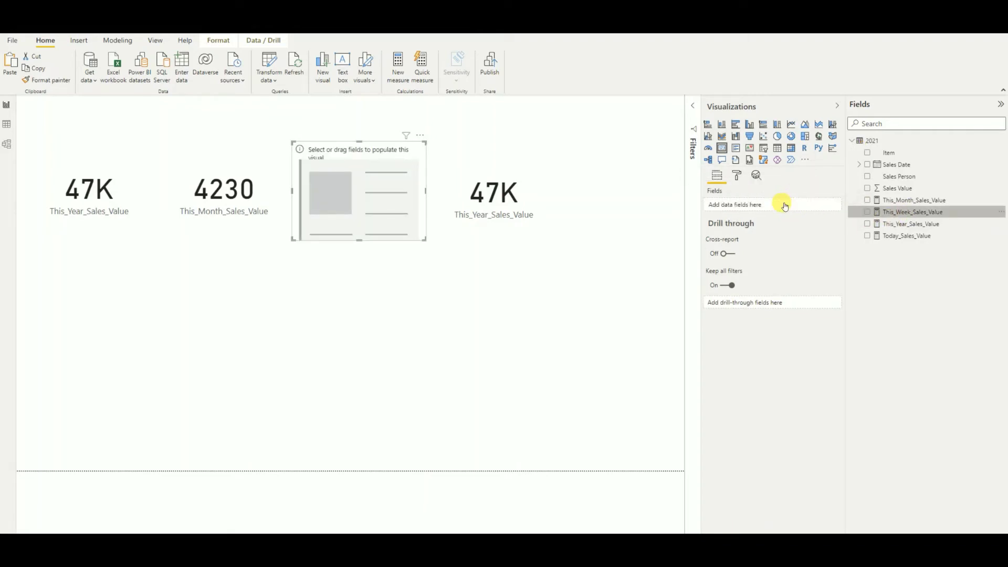
Replace the field of the fourth card with Today_Sales_Value.
{"action": "left_click", "coordinate": [500, 205]}
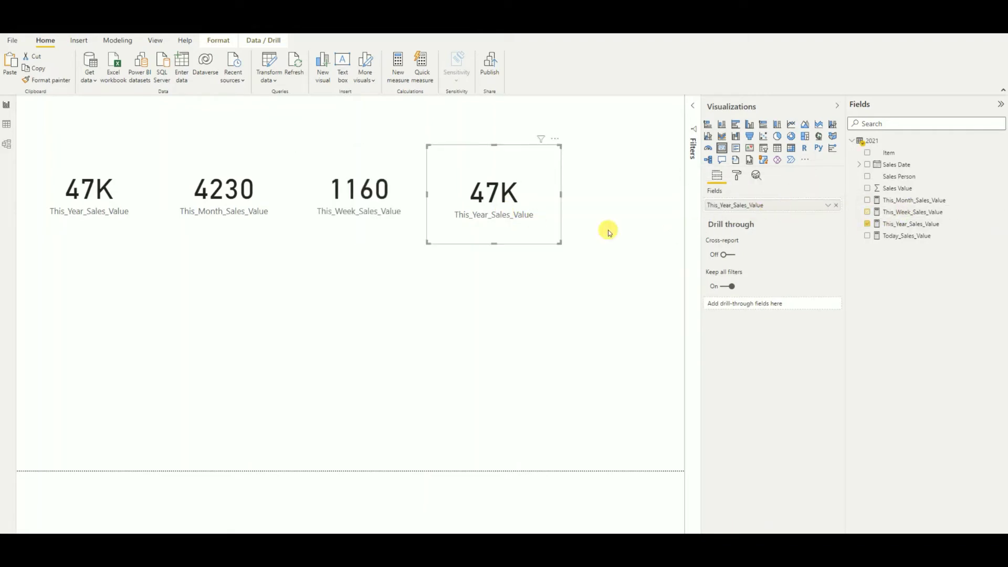
{"action": "left_click", "coordinate": [837, 206]}
{"action": "left_click_drag", "start_coordinate": [898, 236], "coordinate": [795, 206]}
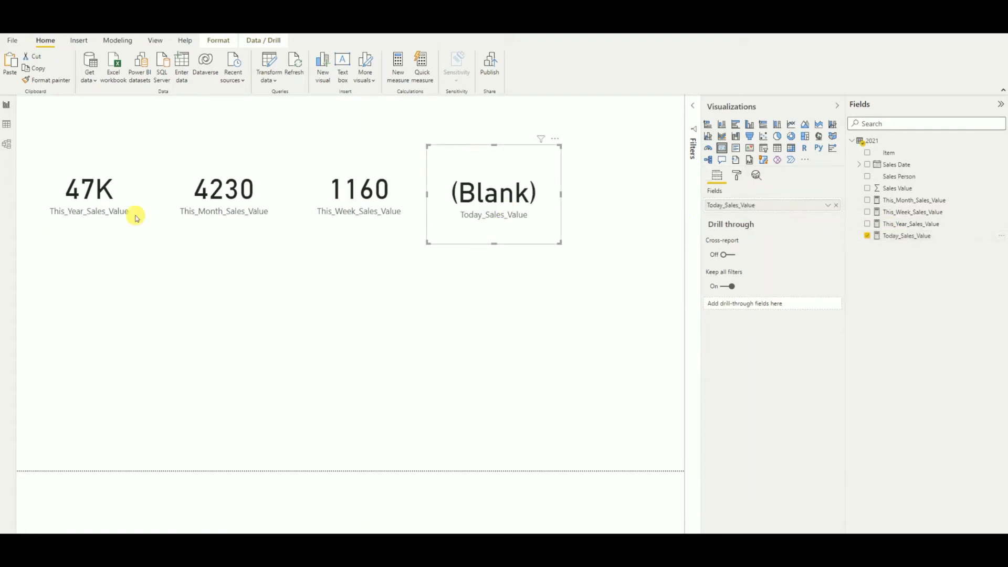
Turn on the border for the This_Year_Sales_Value and This_Month_Sales_Value cards.
{"action": "left_click", "coordinate": [82, 212]}
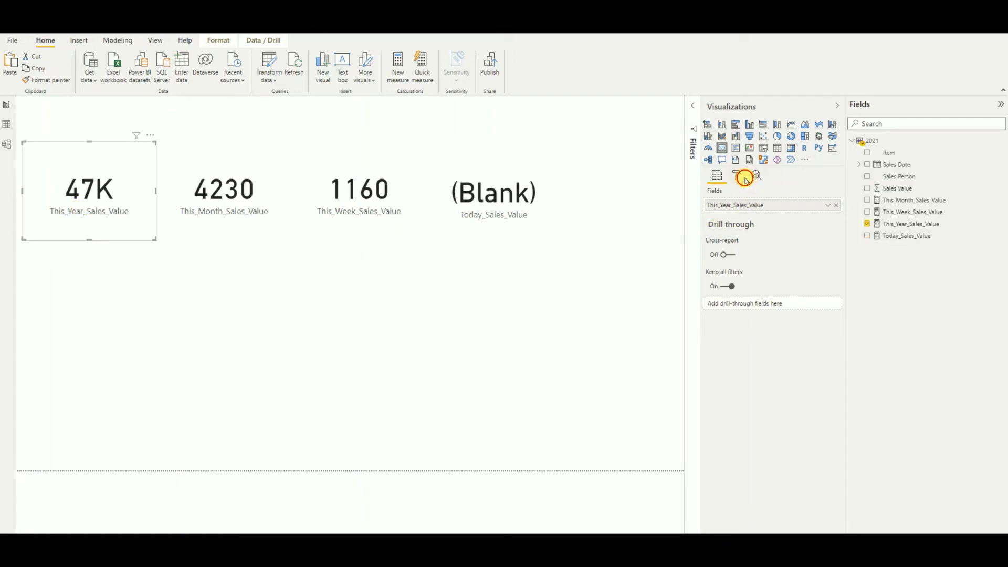
{"action": "left_click", "coordinate": [737, 176]}
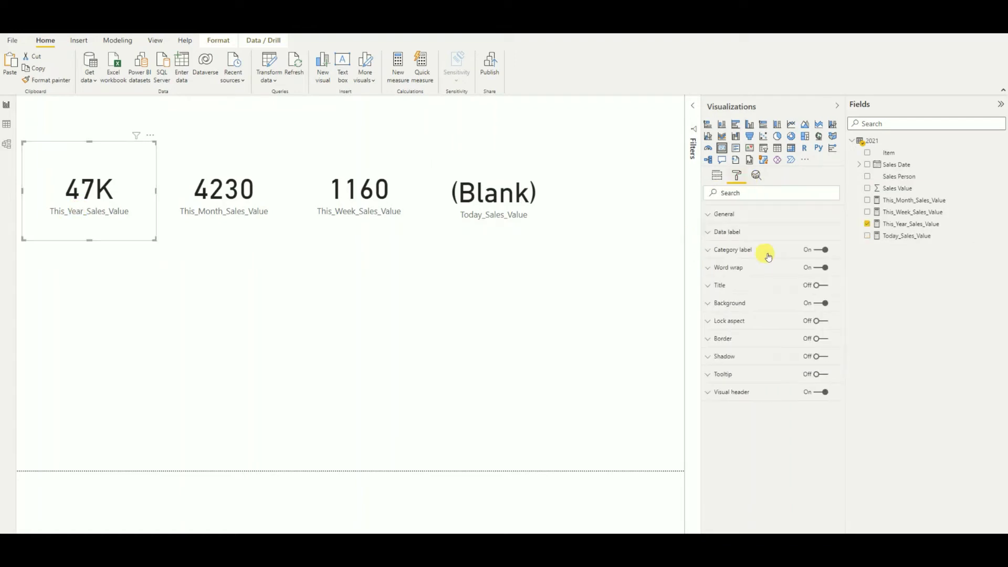
{"action": "left_click", "coordinate": [820, 339]}
{"action": "left_click", "coordinate": [245, 212]}
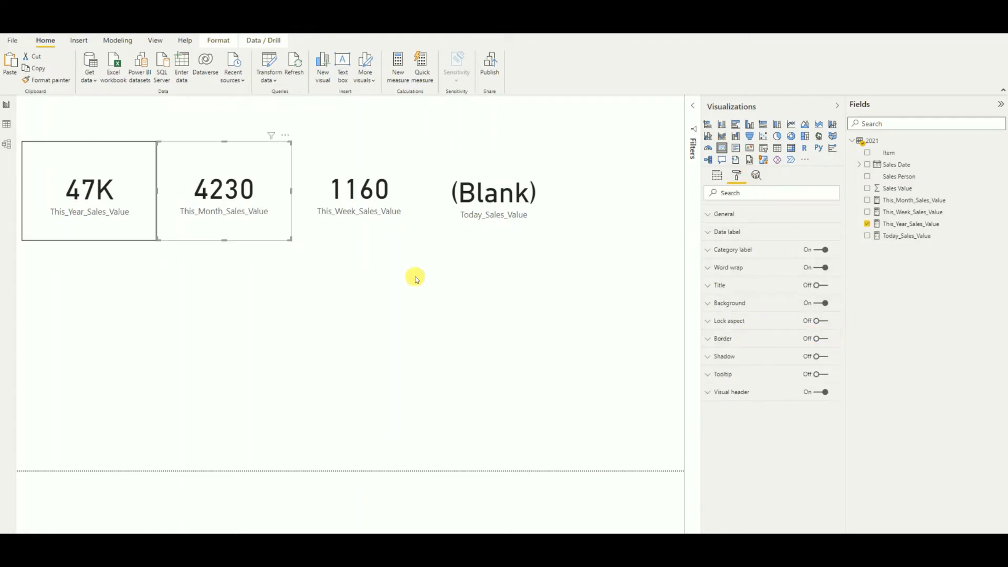
{"action": "left_click", "coordinate": [819, 339]}
Turn on the border for the This_Week_Sales_Value and Today_Sales_Value cards.
{"action": "left_click", "coordinate": [339, 223]}
{"action": "left_click", "coordinate": [819, 339]}
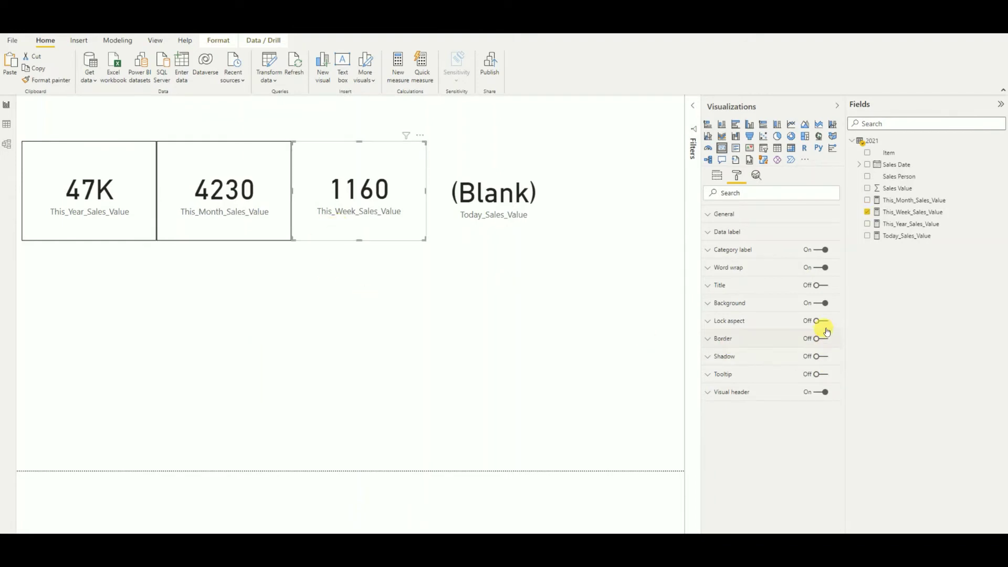
{"action": "left_click", "coordinate": [510, 217]}
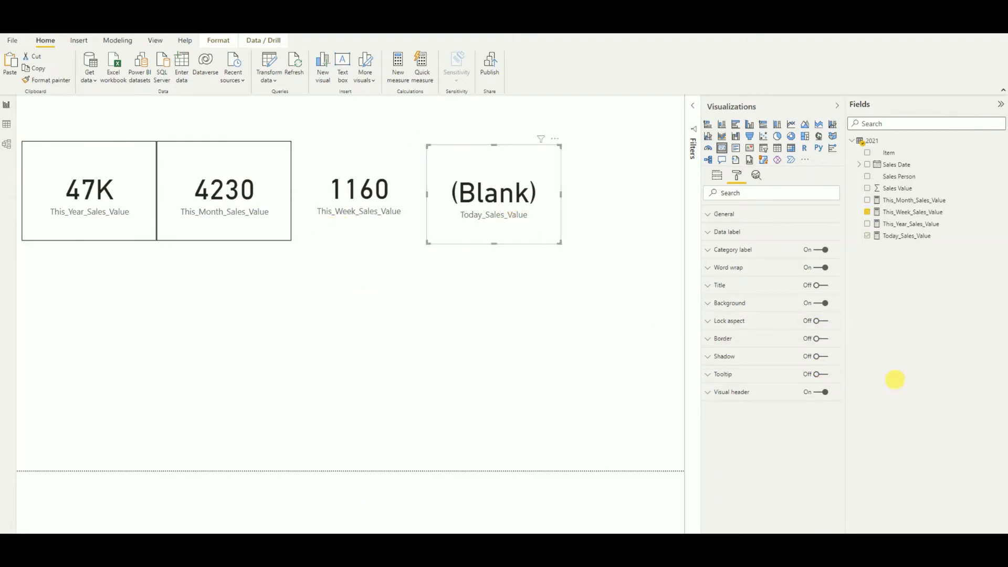
{"action": "left_click", "coordinate": [826, 339]}
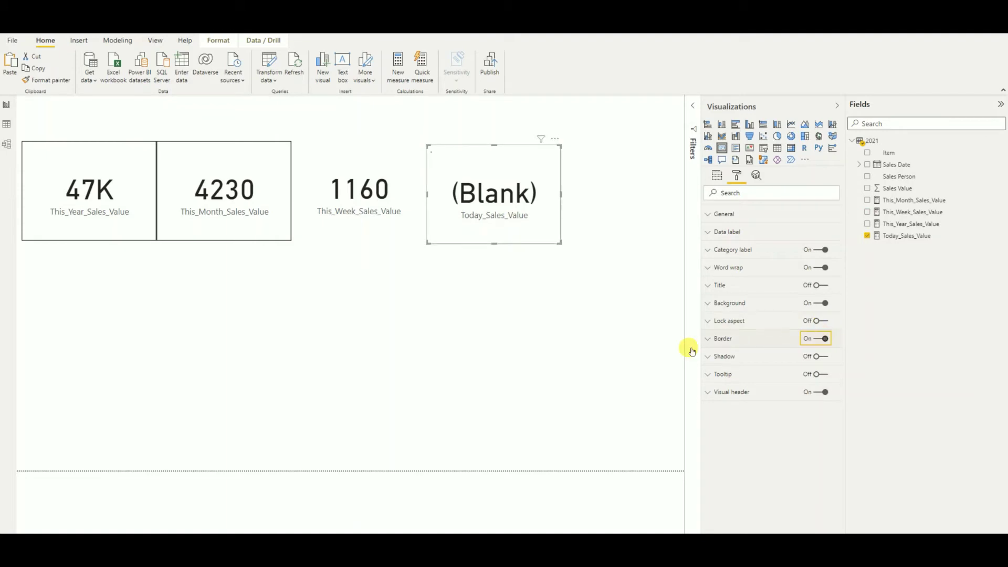
{"action": "left_click", "coordinate": [383, 198]}
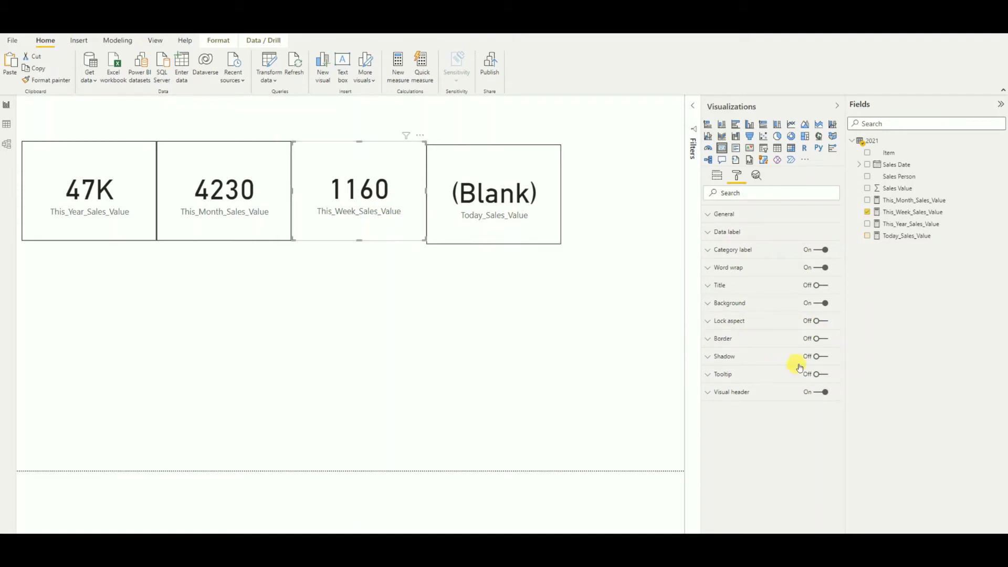
{"action": "left_click", "coordinate": [826, 339]}
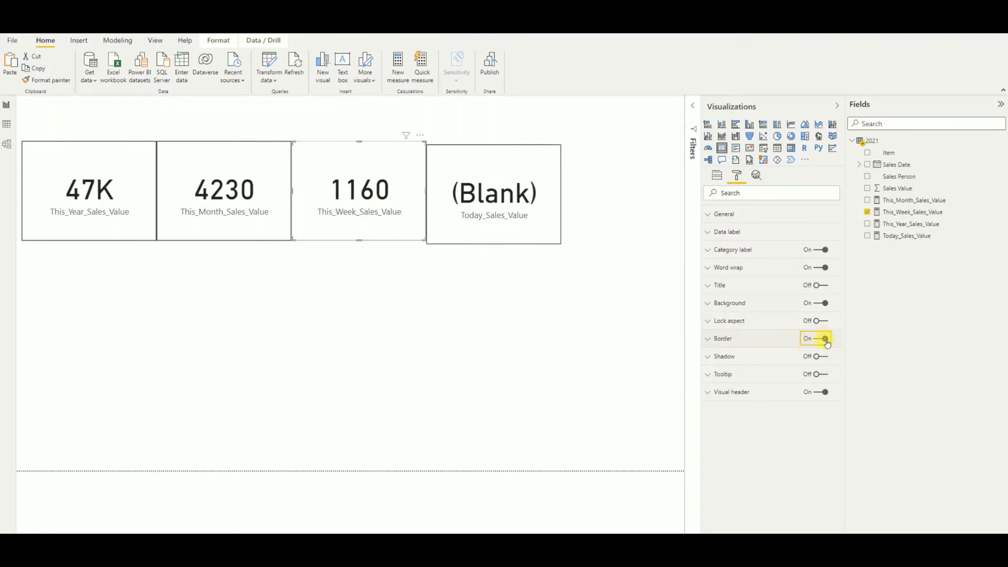
Align the Today_Sales_Value card in the row directly beside the This_Week_Sales_Value card.
{"action": "left_click", "coordinate": [571, 300]}
{"action": "left_click", "coordinate": [535, 211]}
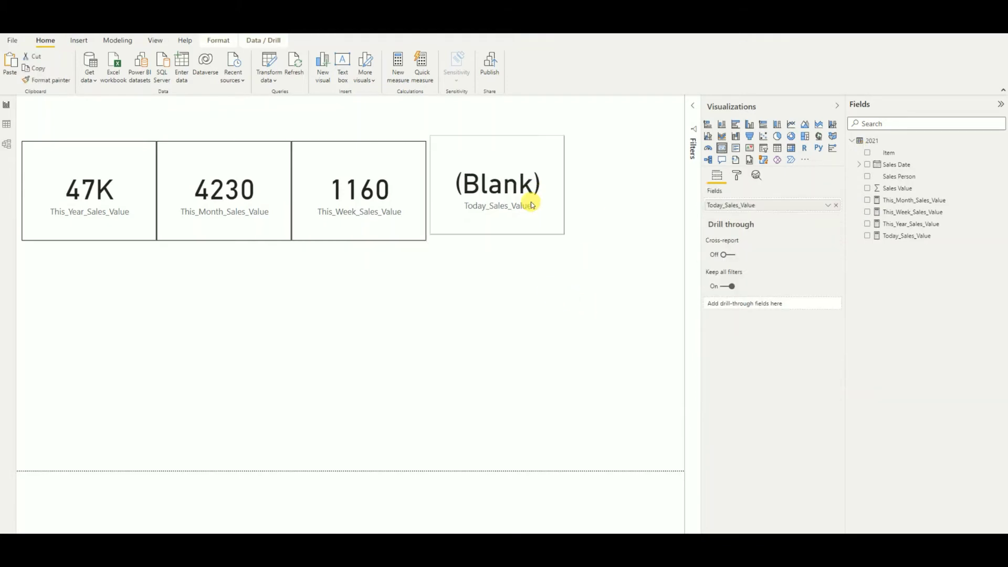
{"action": "left_click", "coordinate": [514, 278]}
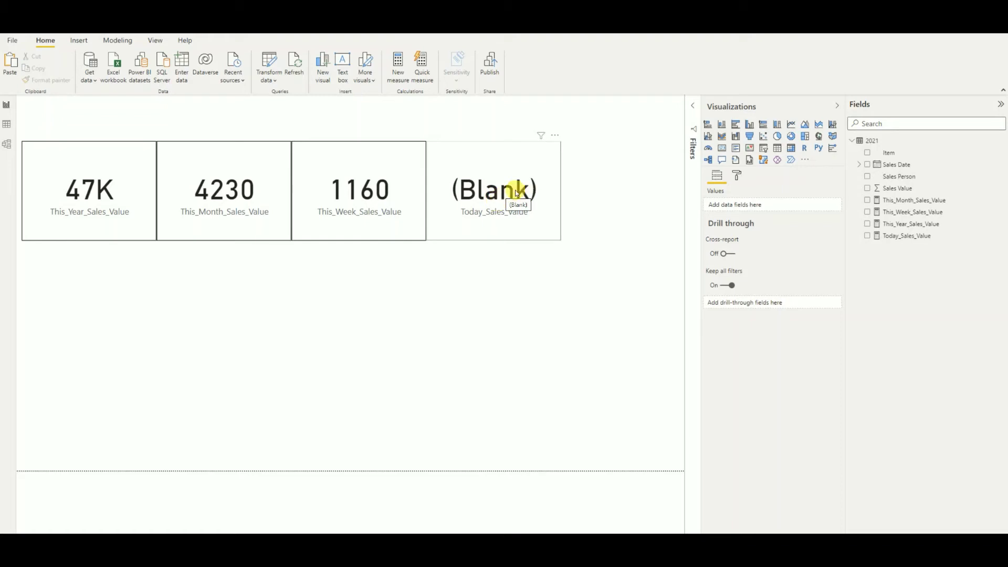
Wrap the whole CALCULATE expression of the Today_Sales_Value measure in ISBLANK( ) and commit the formula.
{"action": "left_click", "coordinate": [912, 240]}
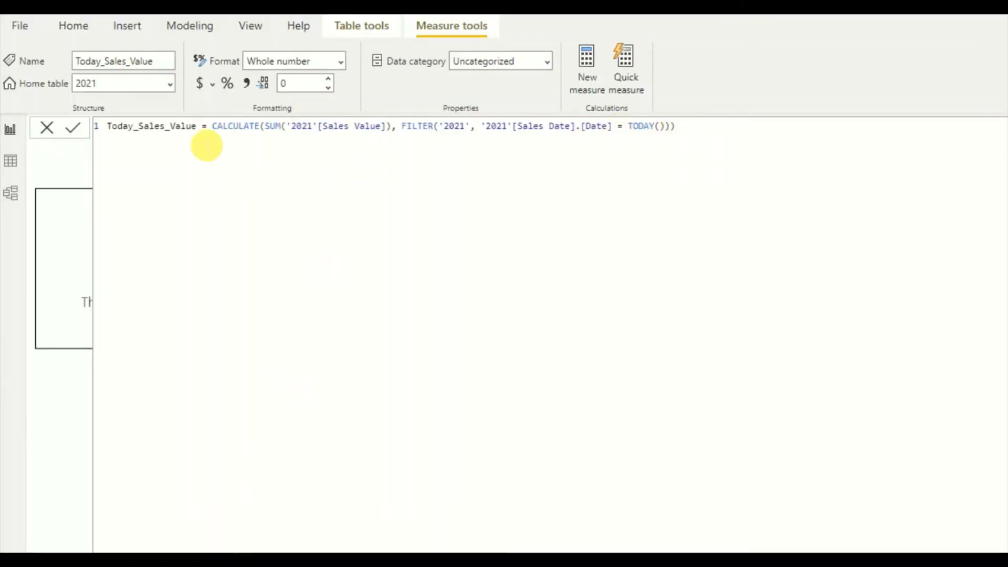
{"action": "left_click", "coordinate": [214, 128]}
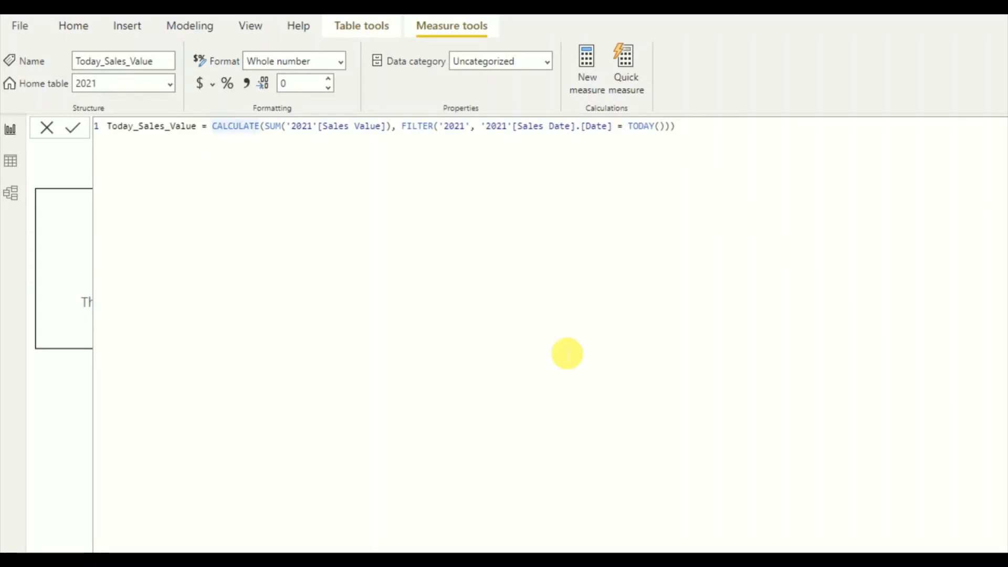
{"action": "type", "text": "S"}
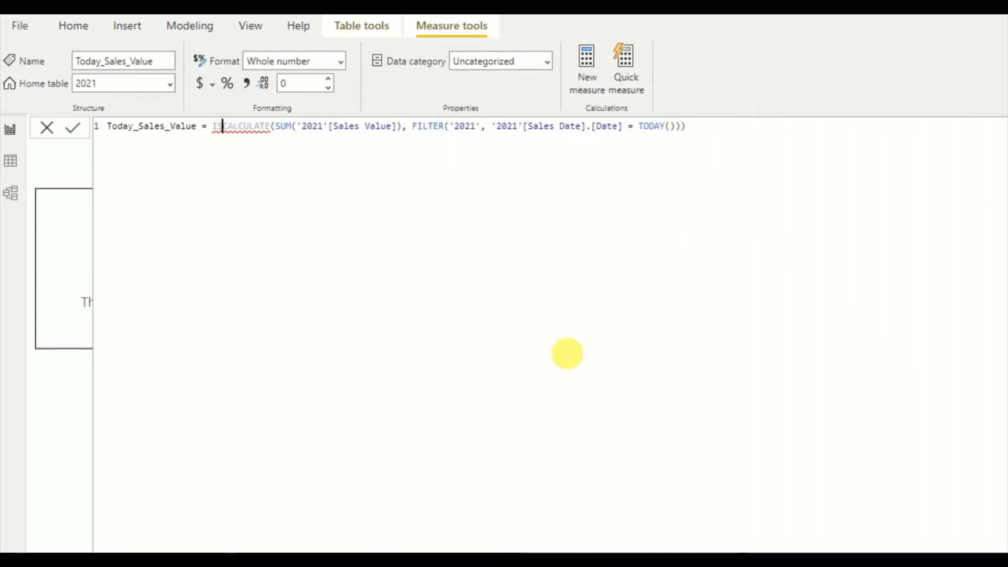
{"action": "type", "text": "BA"}
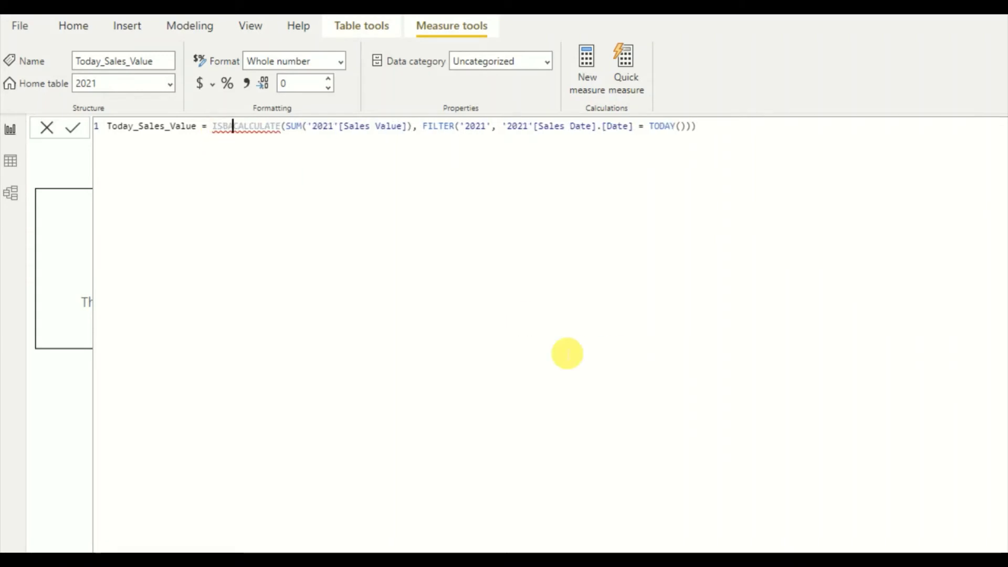
{"action": "key", "text": "BackSpace"}
{"action": "type", "text": "LANK"}
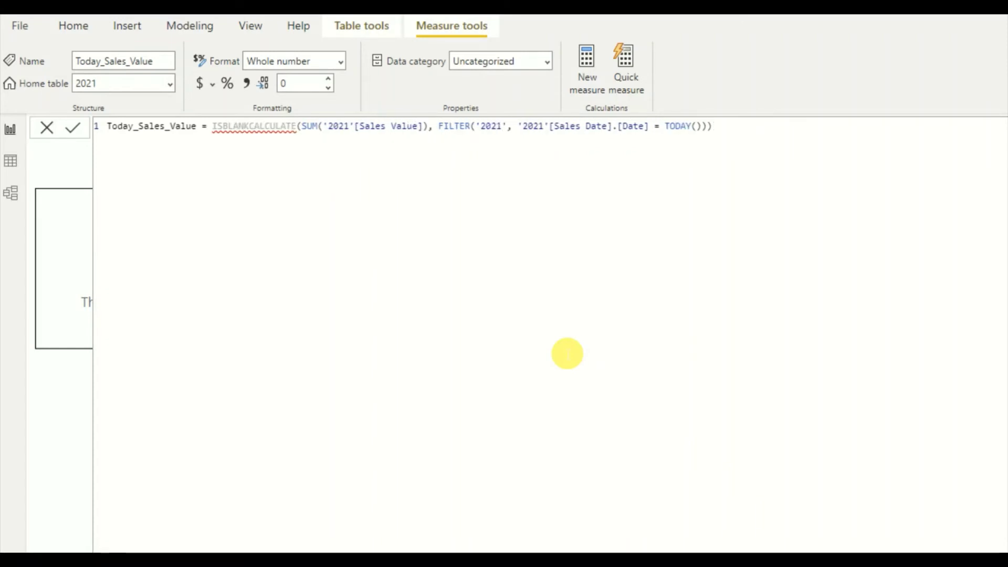
{"action": "type", "text": "("}
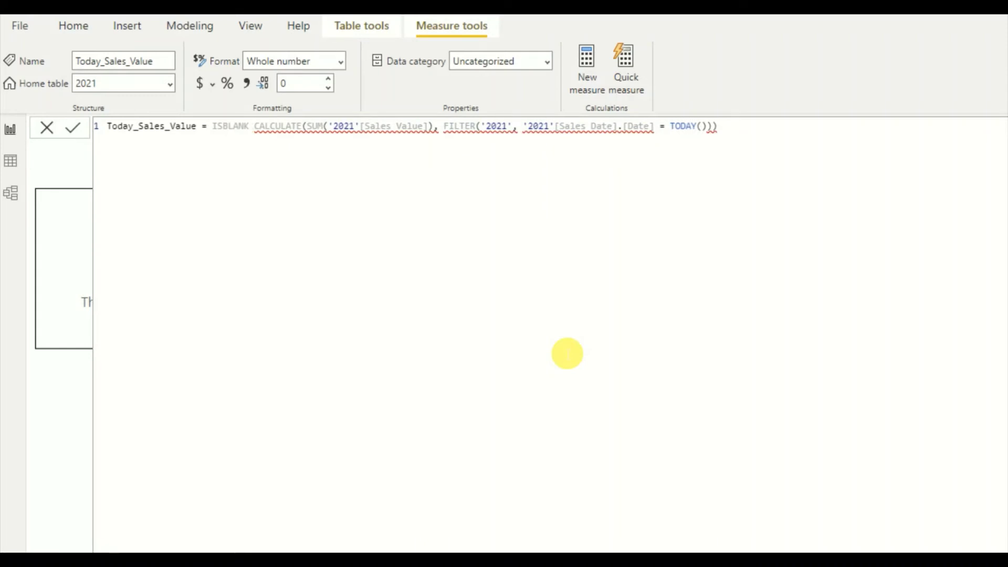
{"action": "key", "text": "BackSpace"}
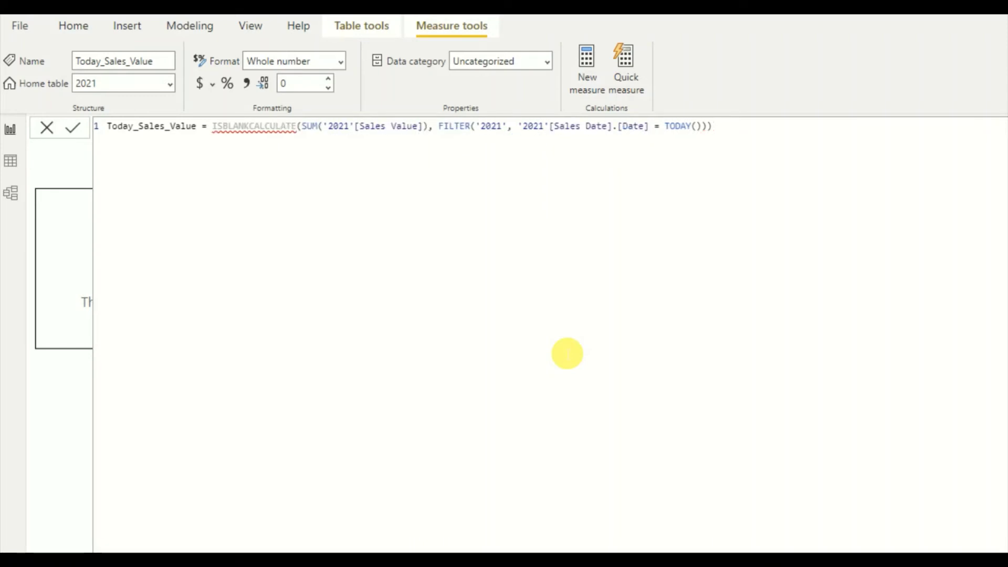
{"action": "type", "text": "("}
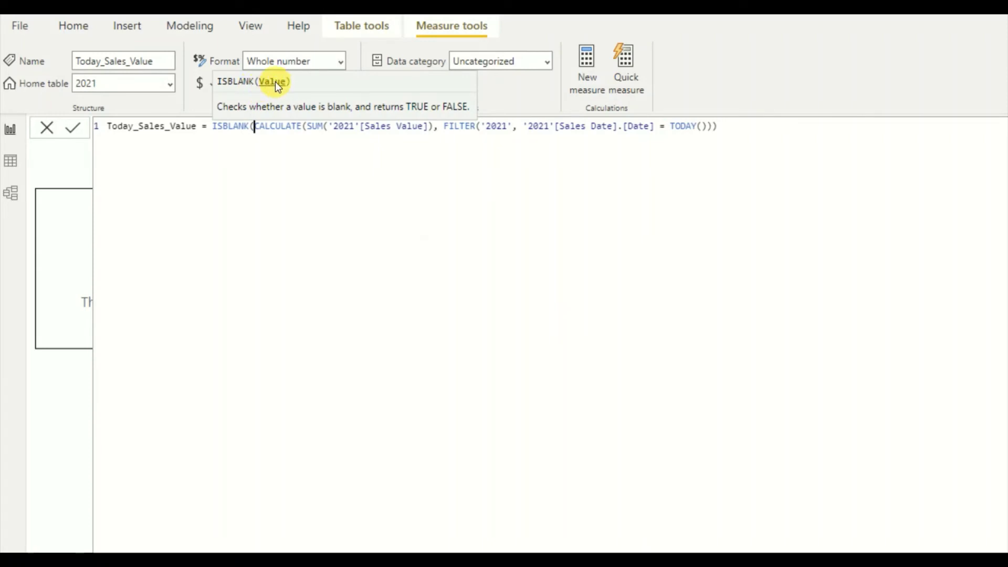
{"action": "left_click", "coordinate": [736, 127]}
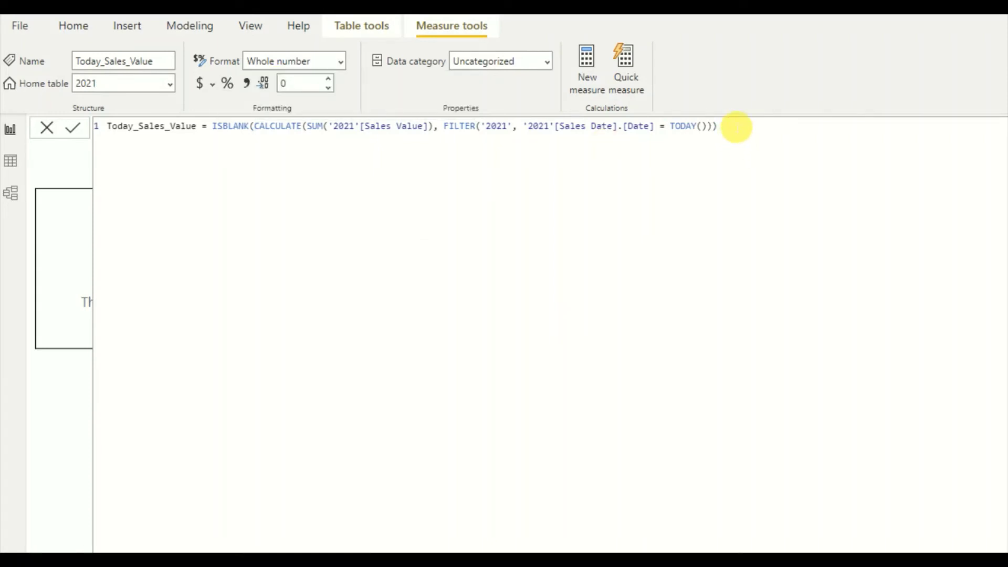
{"action": "key", "text": "BackSpace"}
{"action": "type", "text": ")"}
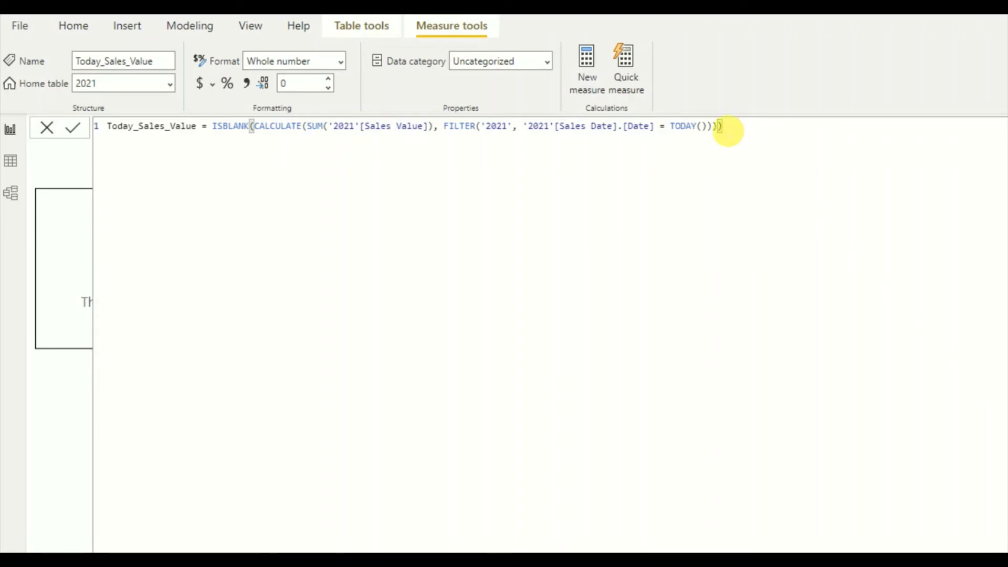
{"action": "key", "text": "Return"}
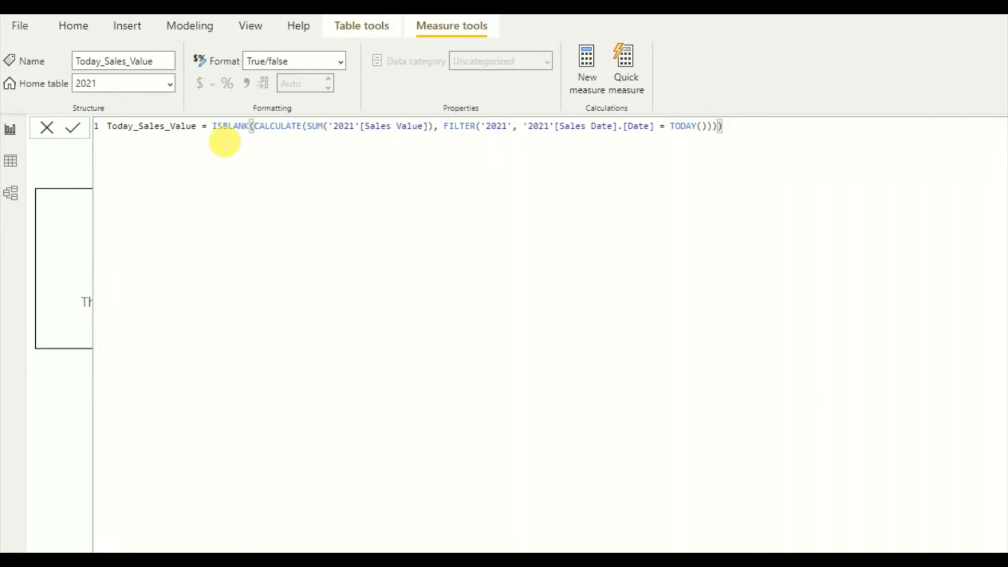
Make the ISBLANK expression the logical test of an IF function, with 0 as the result if true.
{"action": "double_click", "coordinate": [224, 130]}
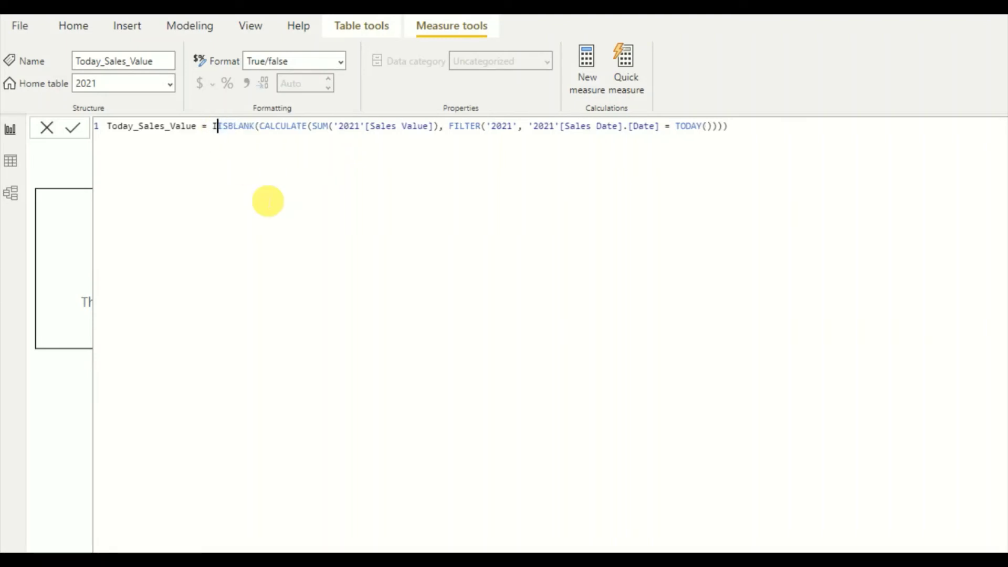
{"action": "type", "text": "IF"}
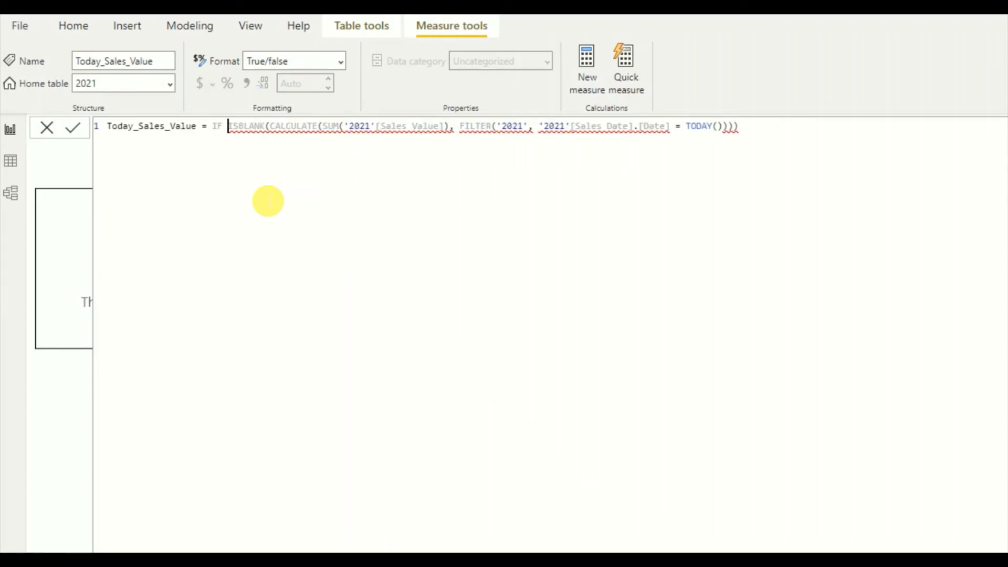
{"action": "key", "text": "BackSpace"}
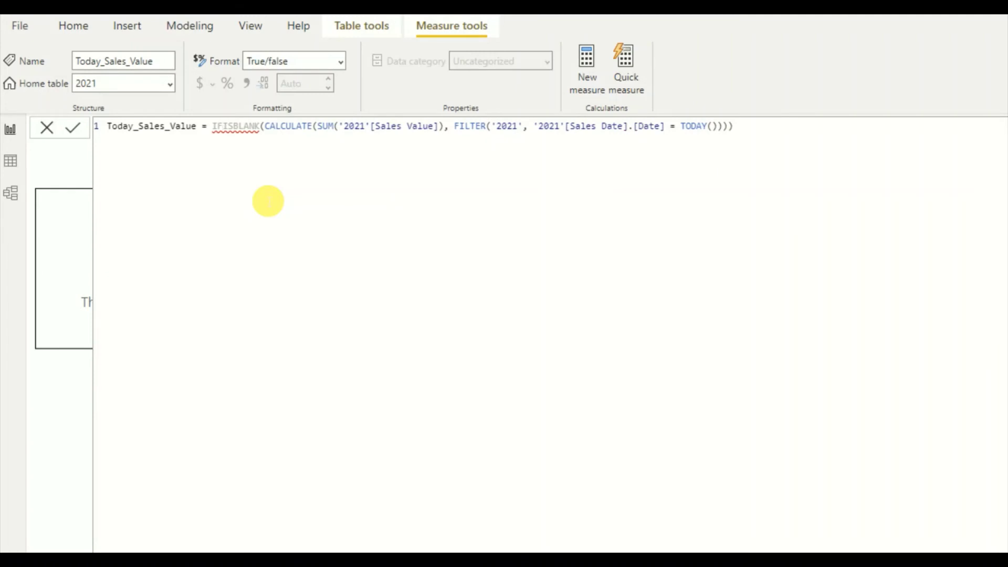
{"action": "type", "text": "("}
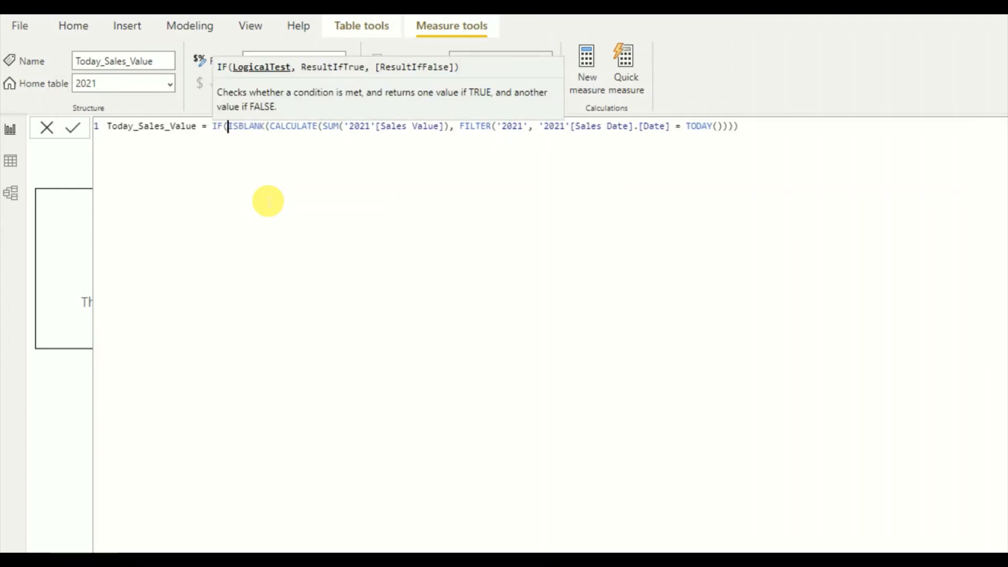
{"action": "left_click", "coordinate": [750, 130]}
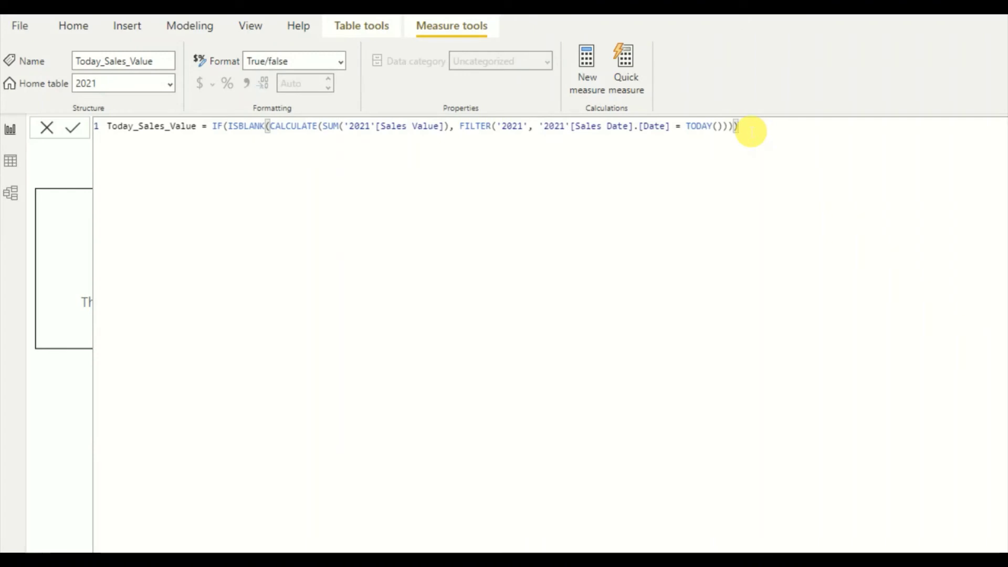
{"action": "type", "text": ","}
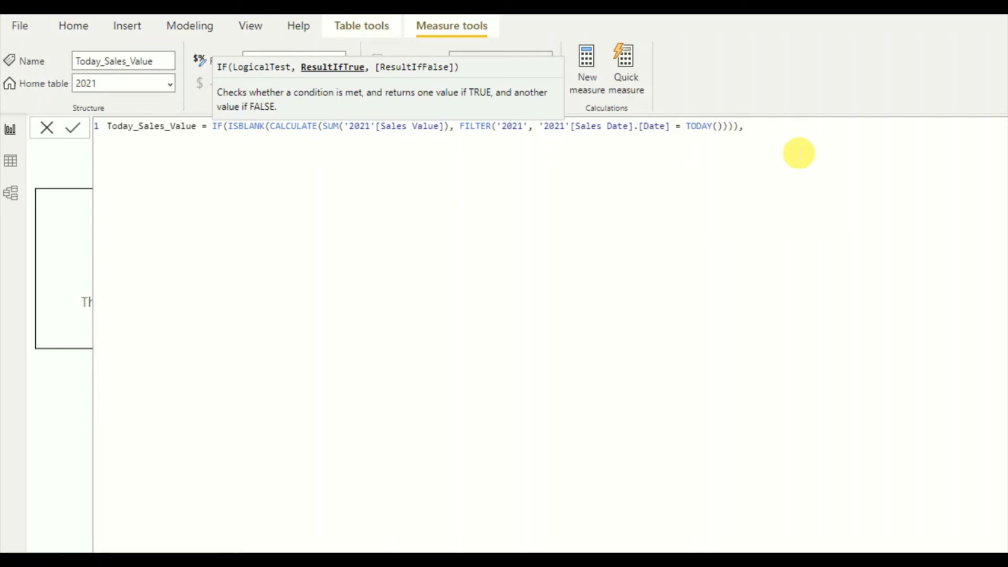
{"action": "type", "text": "0,"}
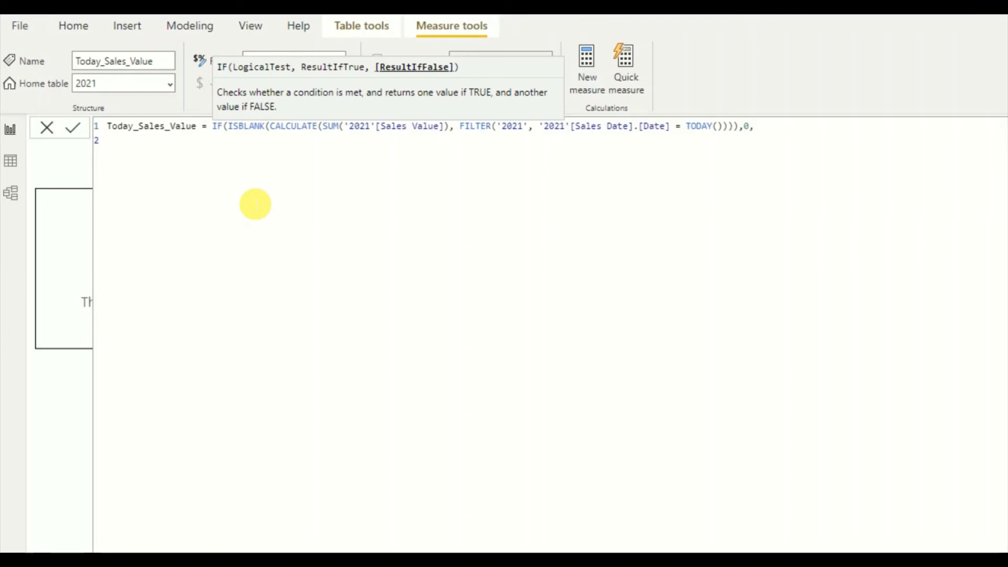
Begin the IF's false result on the formula's second line with CALCULATE(SUM('2021'[Sales Value]).
{"action": "type", "text": "CAL"}
{"action": "key", "text": "Tab"}
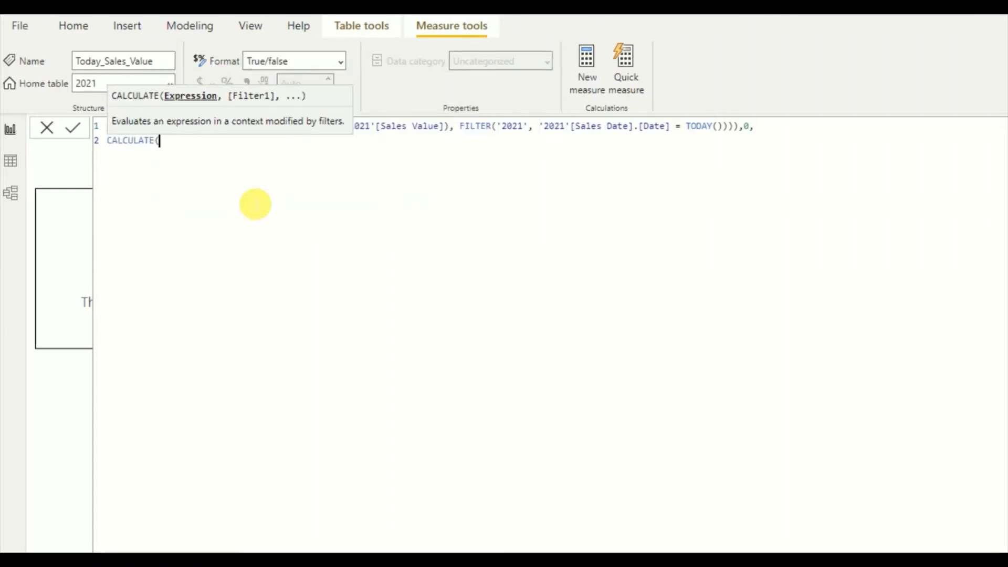
{"action": "type", "text": "SUM"}
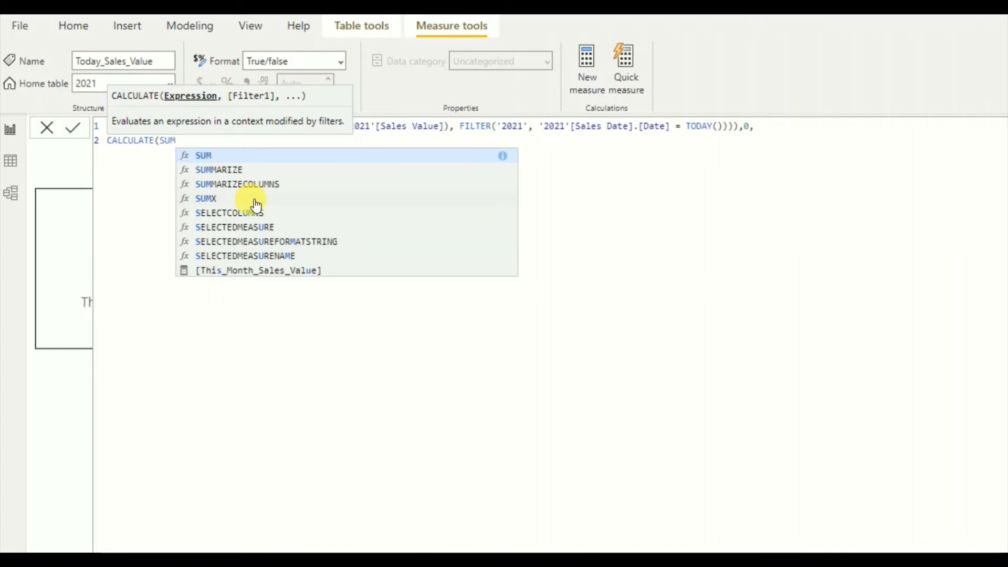
{"action": "type", "text": "("}
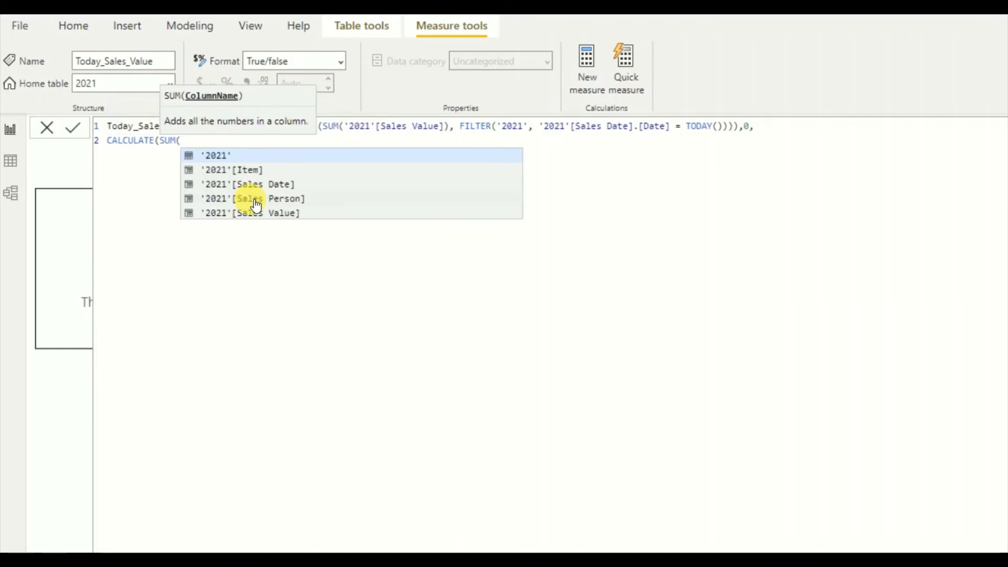
{"action": "key", "text": "Down"}
{"action": "key", "text": "Down"}
{"action": "key", "text": "Down"}
{"action": "key", "text": "Down"}
{"action": "key", "text": "Tab"}
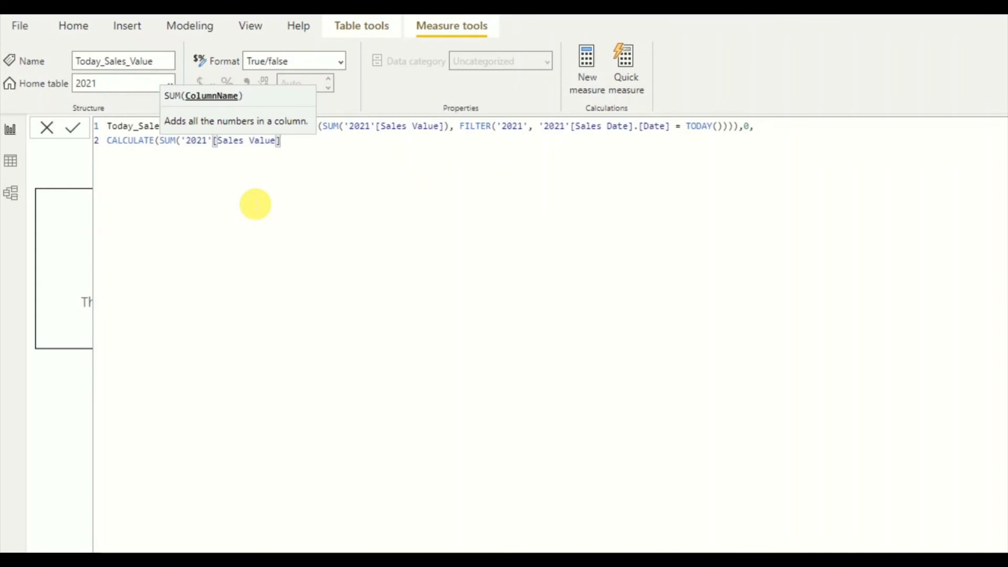
{"action": "type", "text": ")"}
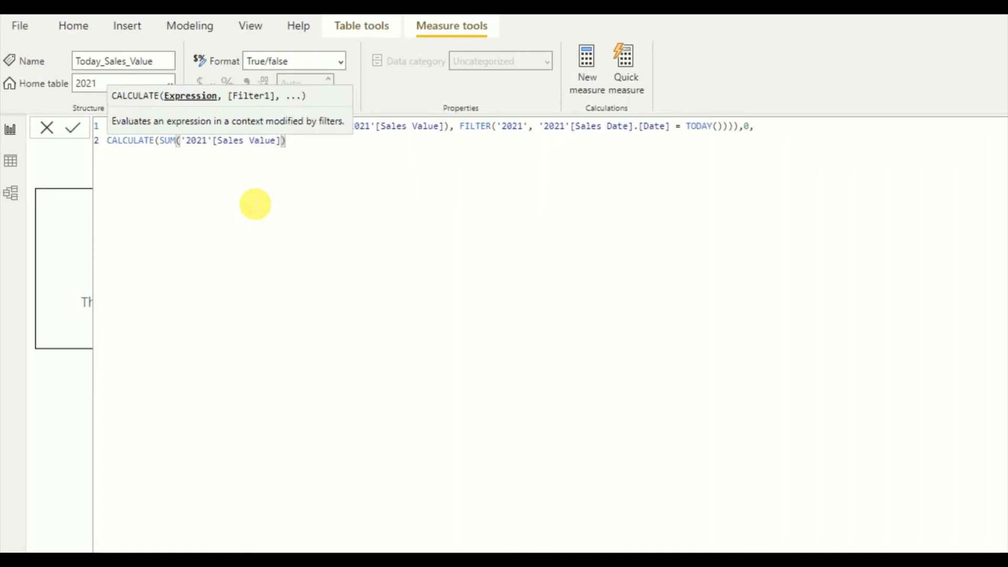
Add a FILTER function over the '2021' table as the filter argument of the second-line CALCULATE.
{"action": "type", "text": ",FIL"}
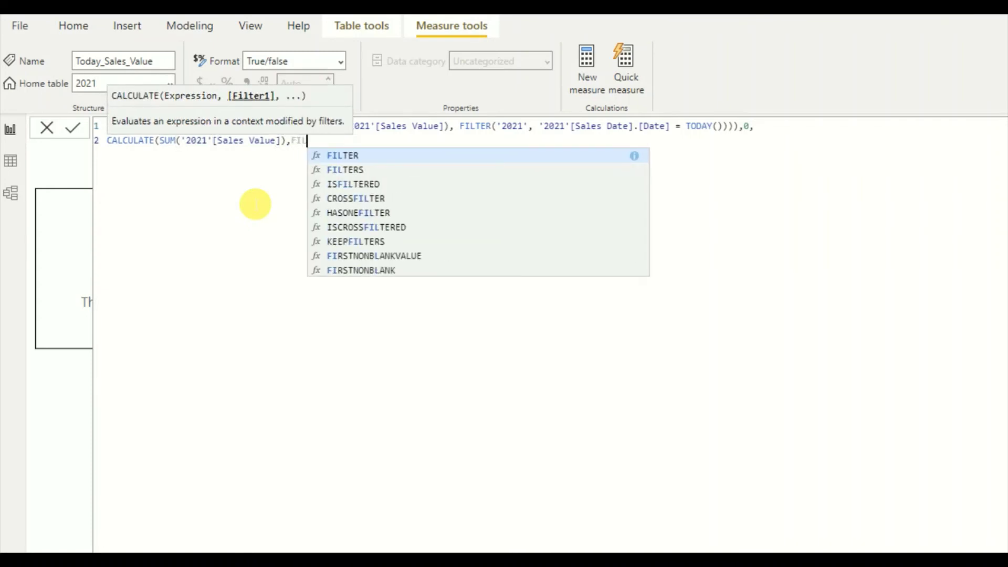
{"action": "key", "text": "Tab"}
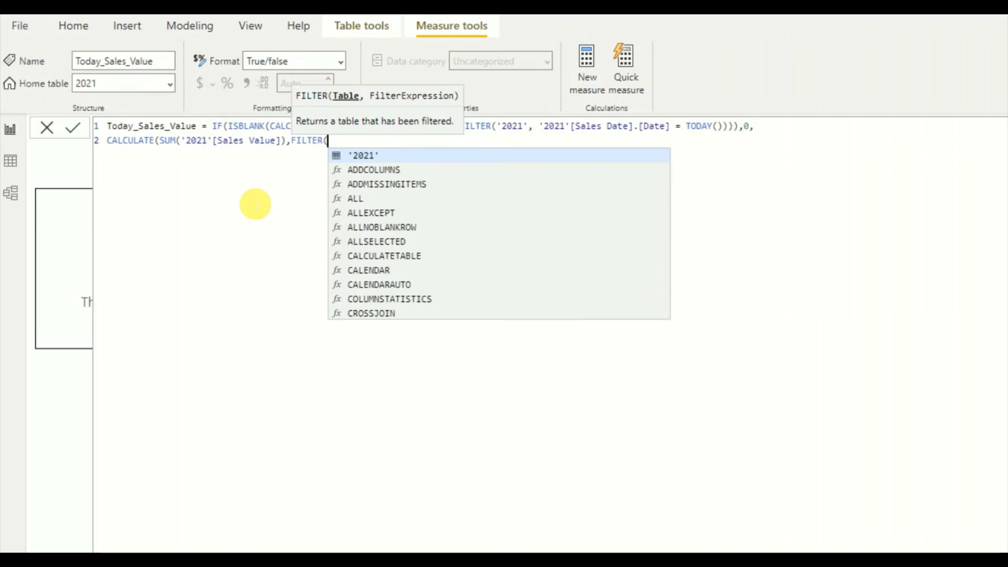
{"action": "key", "text": "Tab"}
{"action": "type", "text": ","}
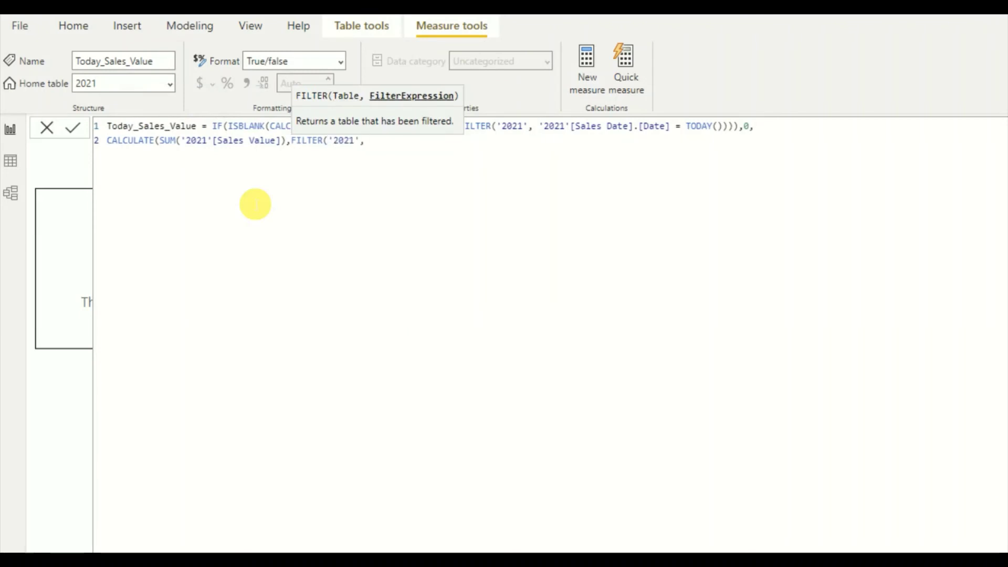
Start the FILTER expression with '2021'[Sales Date].[Date] followed by an equals sign.
{"action": "type", "text": "SA"}
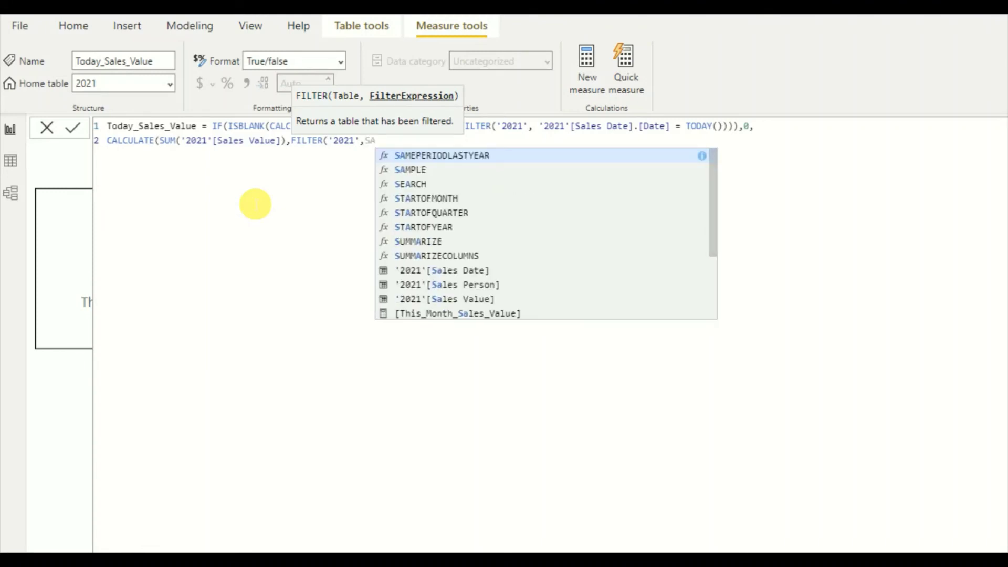
{"action": "key", "text": "Down"}
{"action": "key", "text": "Down"}
{"action": "key", "text": "Down"}
{"action": "key", "text": "Down"}
{"action": "key", "text": "Down"}
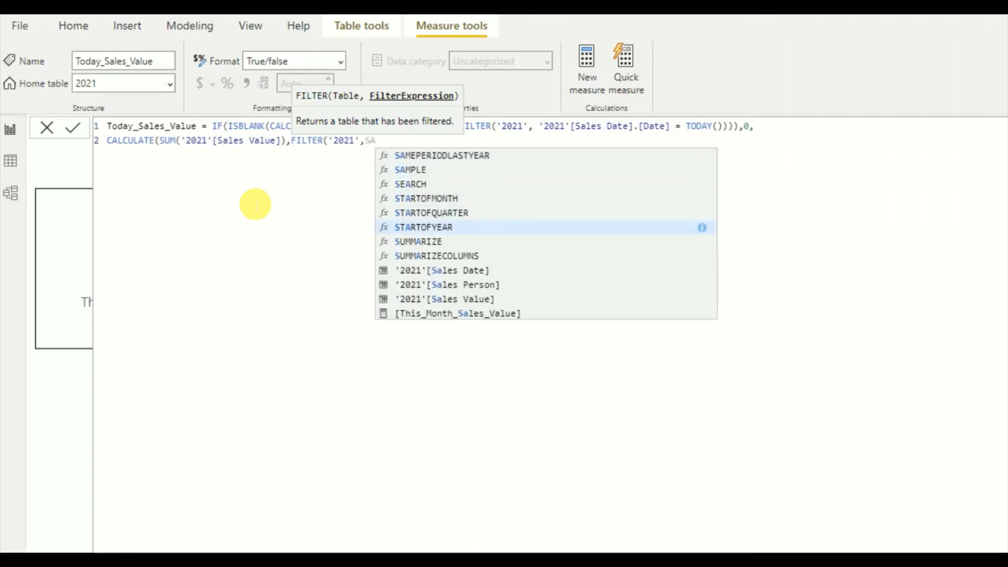
{"action": "key", "text": "Down"}
{"action": "key", "text": "Down"}
{"action": "key", "text": "Down"}
{"action": "key", "text": "Tab"}
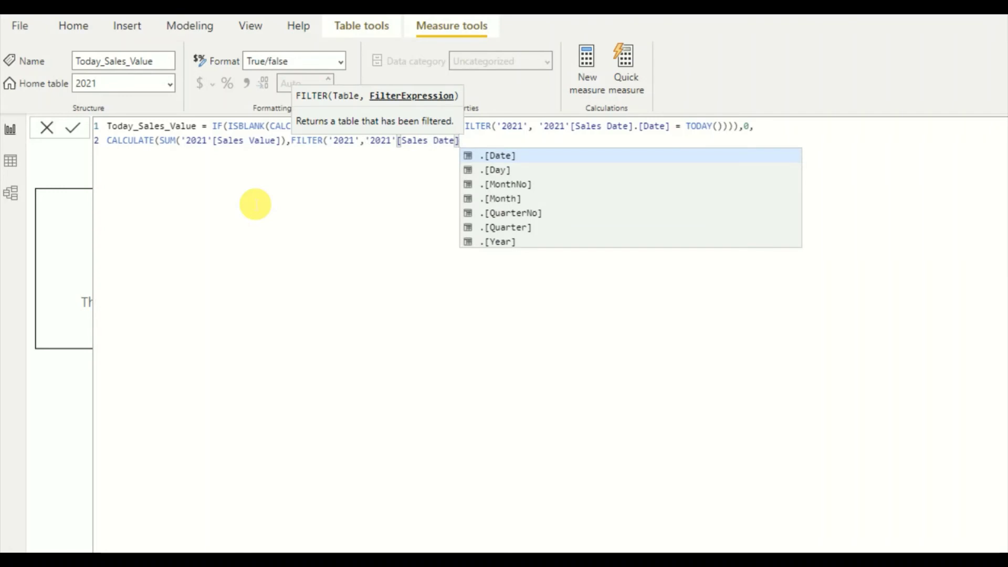
{"action": "key", "text": "Tab"}
{"action": "type", "text": "= "}
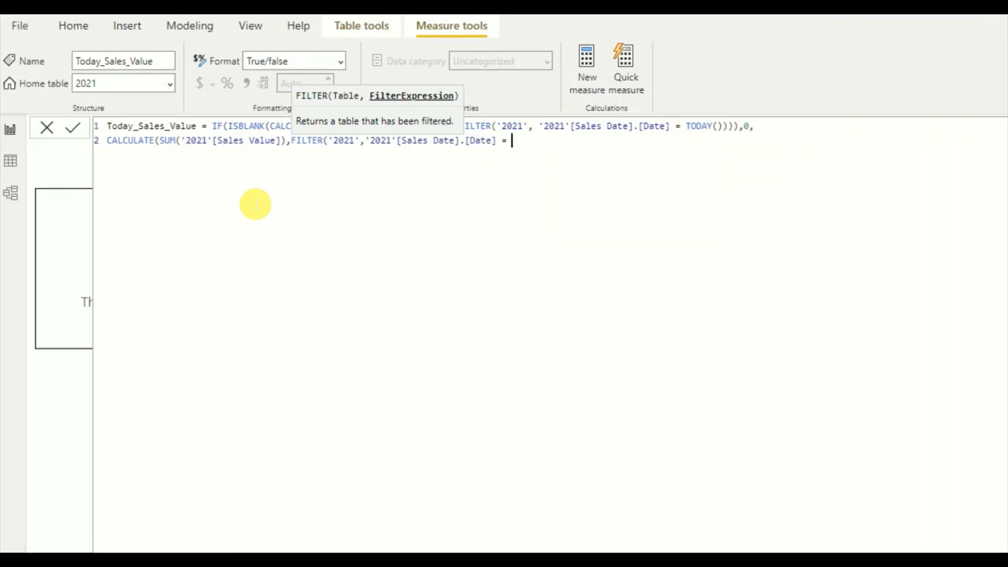
Complete the date comparison with TODAY(), close all open parentheses through the IF, and commit the Today_Sales_Value measure.
{"action": "type", "text": "TO"}
{"action": "key", "text": "Tab"}
{"action": "type", "text": ")"}
{"action": "type", "text": ")"}
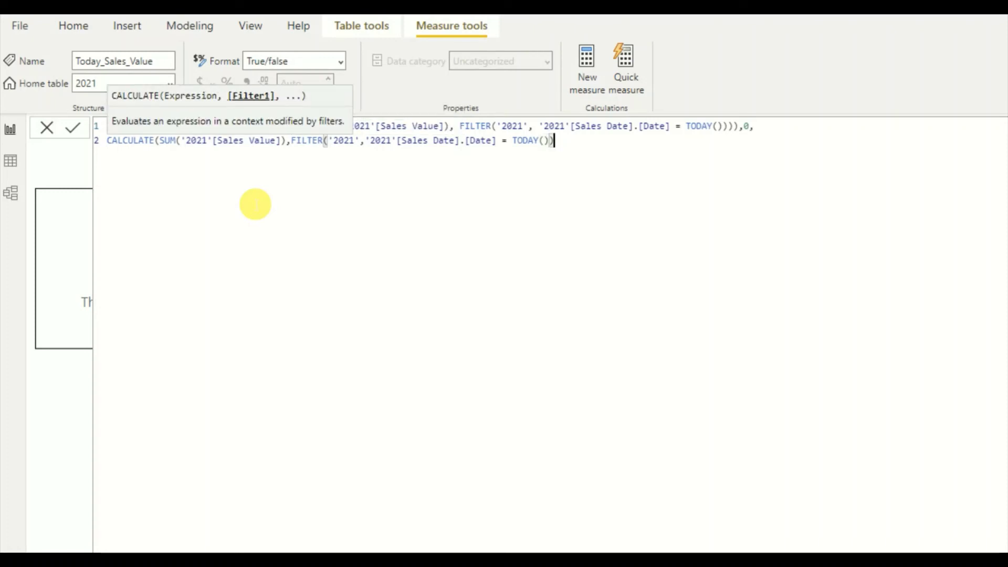
{"action": "type", "text": "))"}
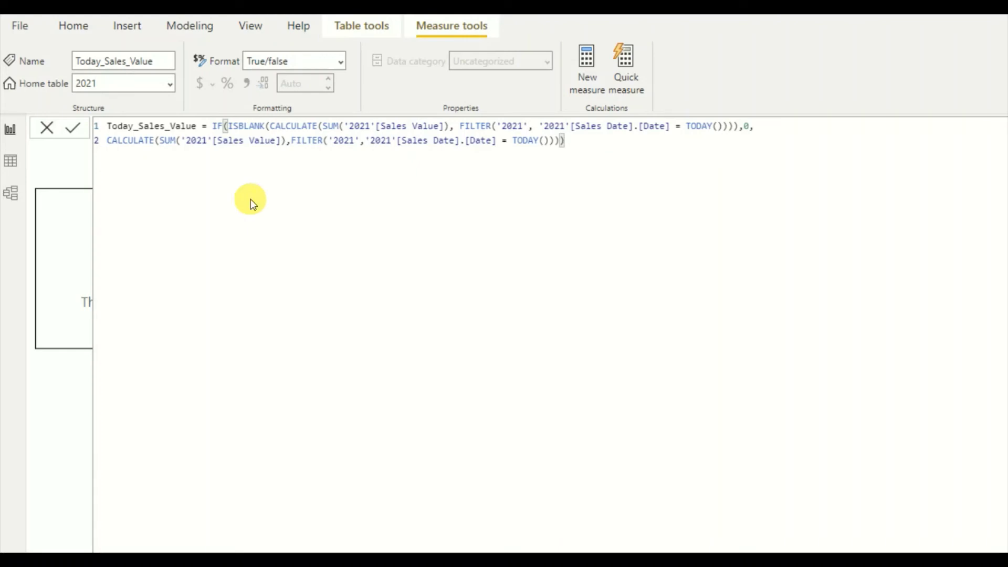
{"action": "key", "text": "Return"}
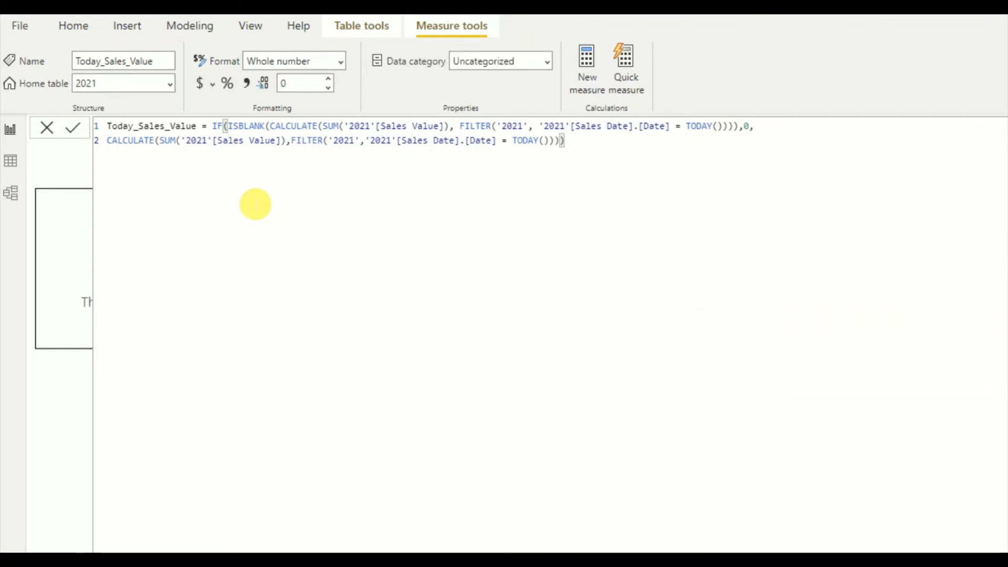
{"action": "left_click", "coordinate": [783, 299]}
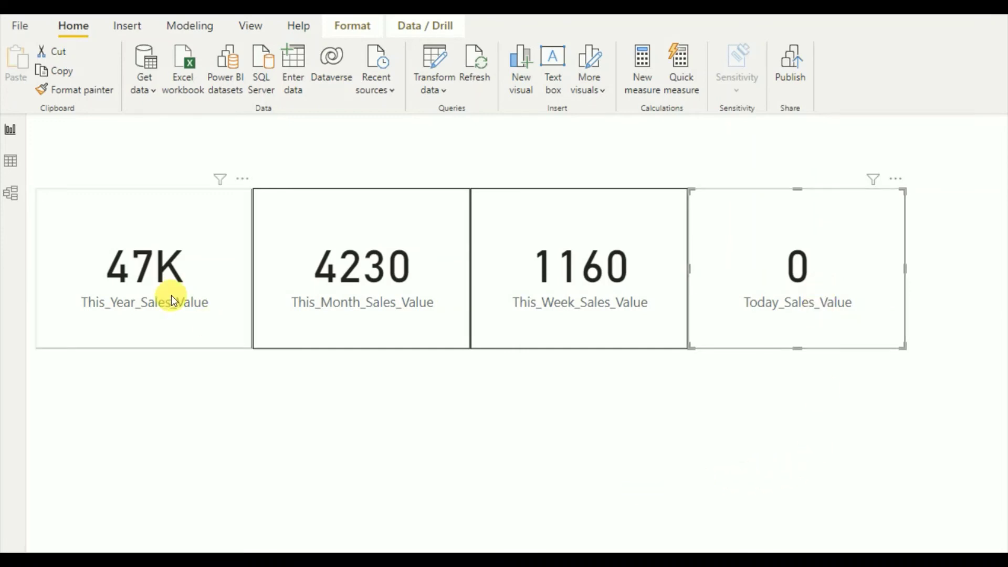
{"action": "left_click", "coordinate": [78, 265], "text": "ctrl"}
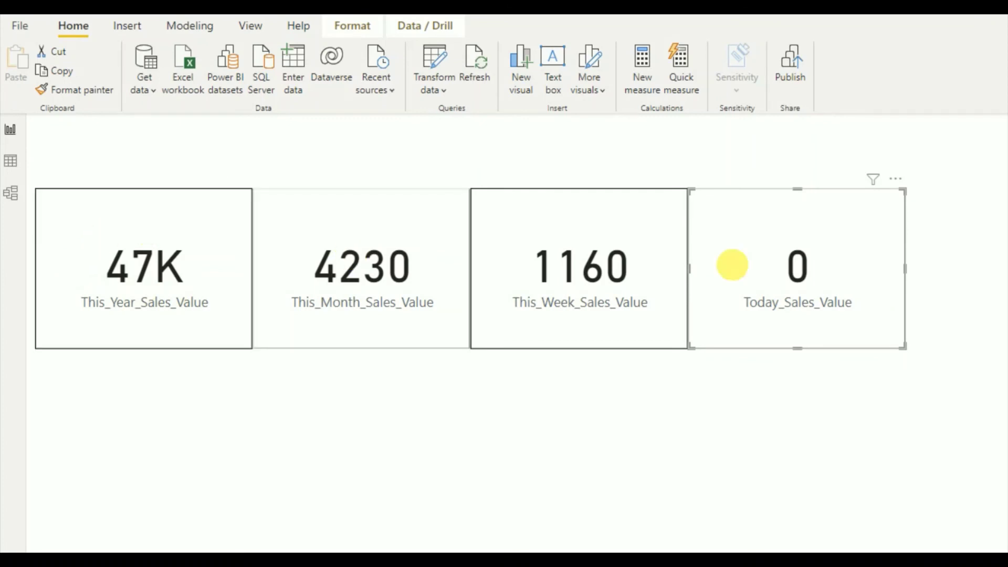
{"action": "left_click", "coordinate": [580, 271], "text": "ctrl"}
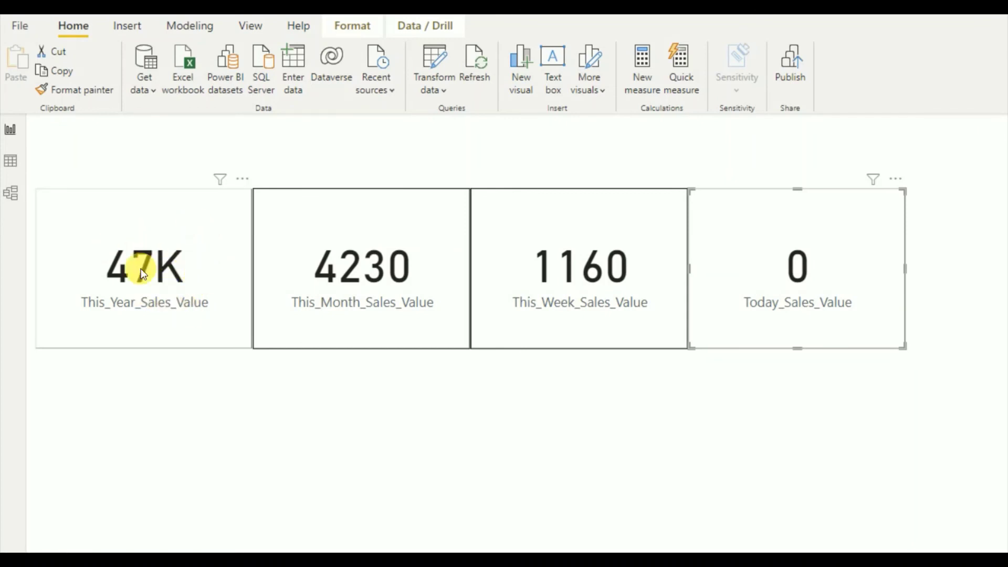
{"action": "mouse_move", "coordinate": [159, 260]}
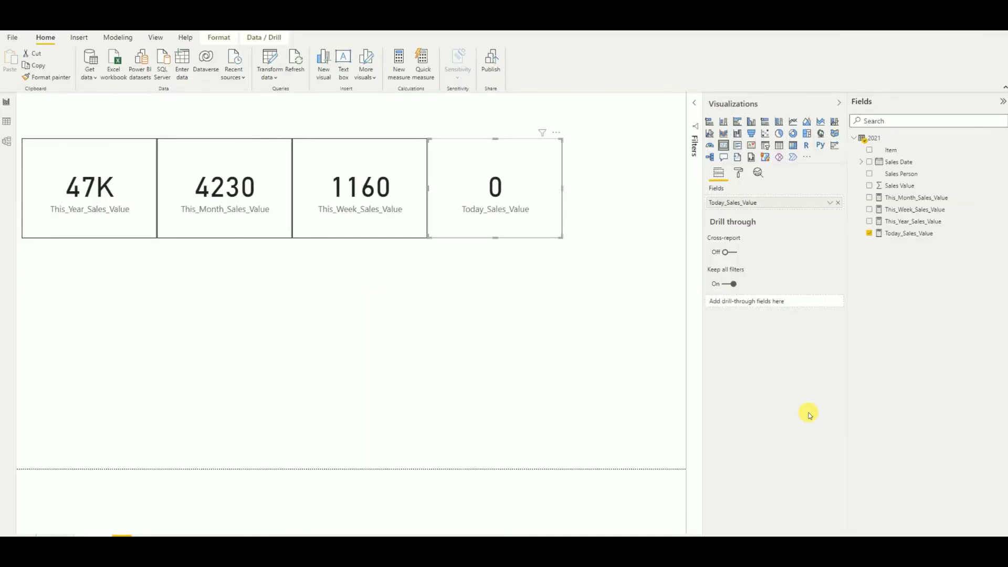
Open conditional formatting for the This_Month_Sales_Value card's background color and set the format style to Rules.
{"action": "left_click", "coordinate": [259, 165]}
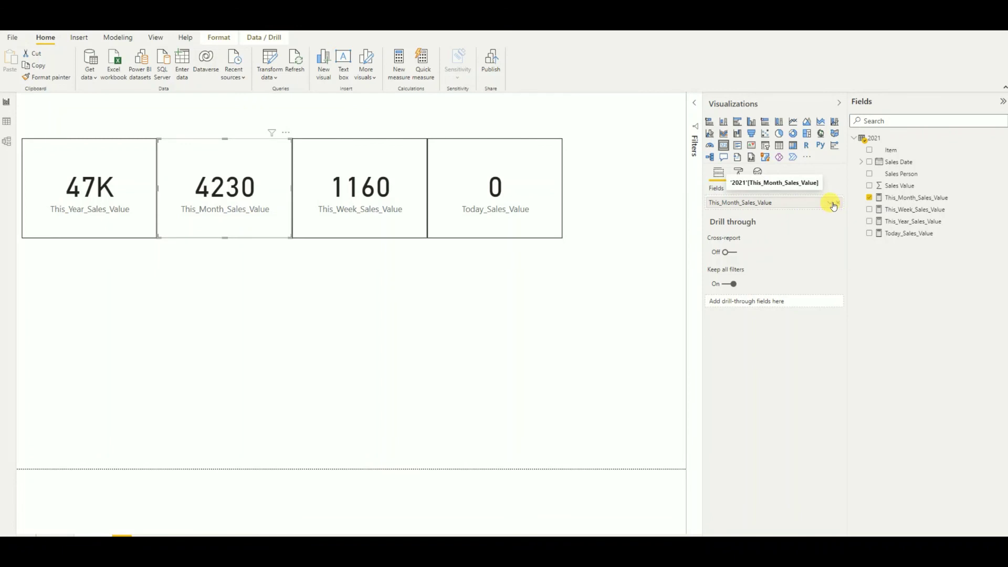
{"action": "left_click", "coordinate": [739, 171]}
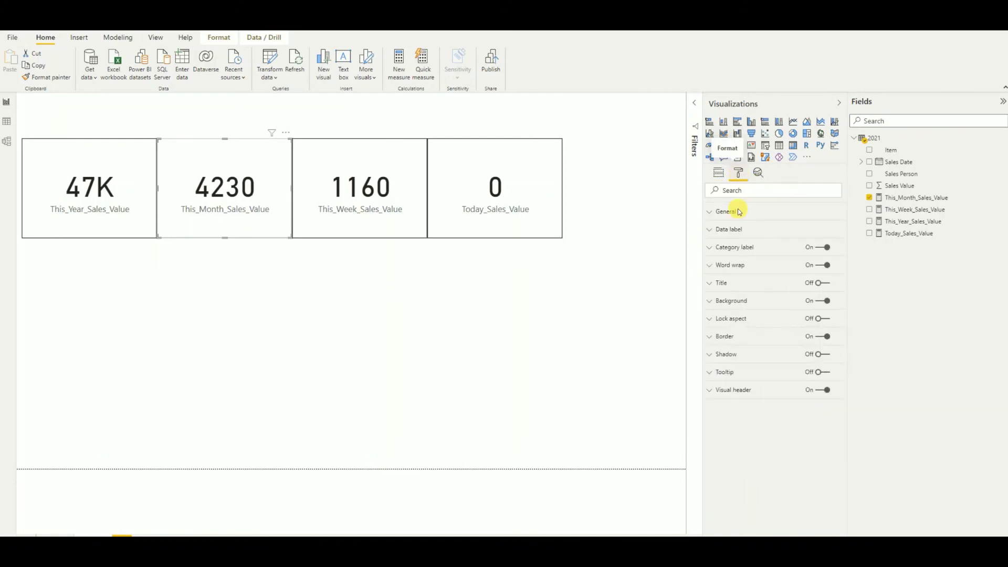
{"action": "left_click", "coordinate": [709, 302]}
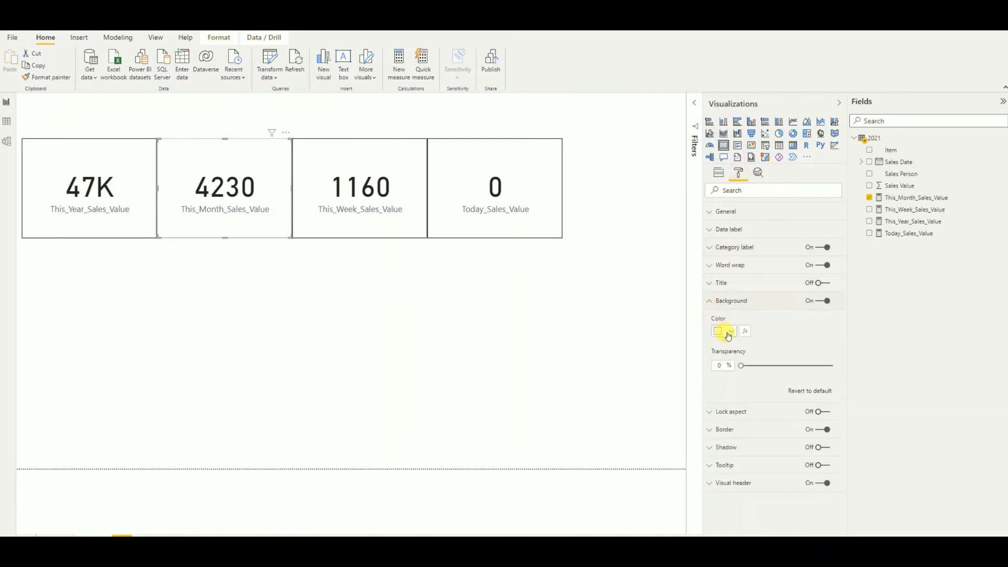
{"action": "left_click", "coordinate": [749, 331]}
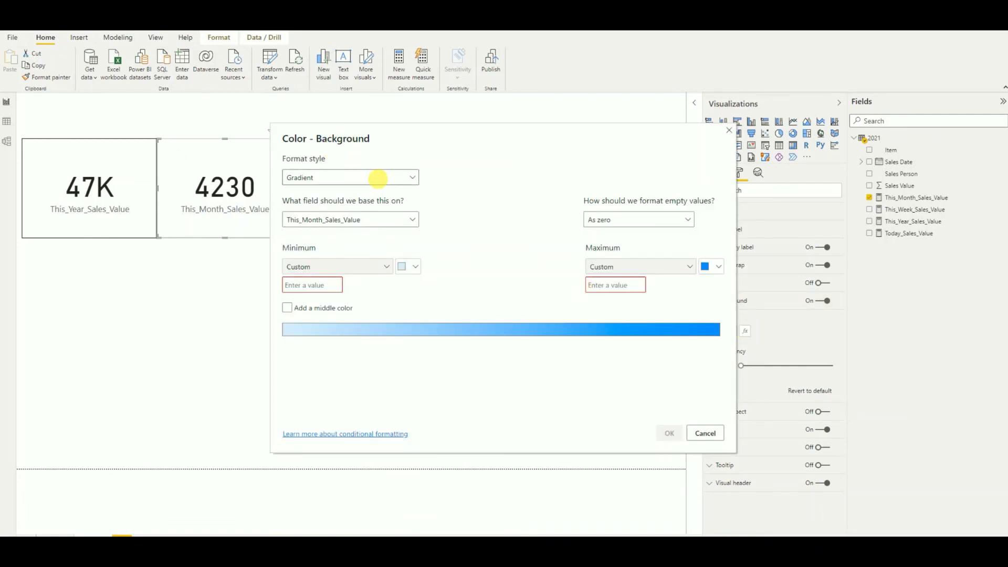
{"action": "left_click", "coordinate": [379, 177]}
{"action": "left_click", "coordinate": [365, 209]}
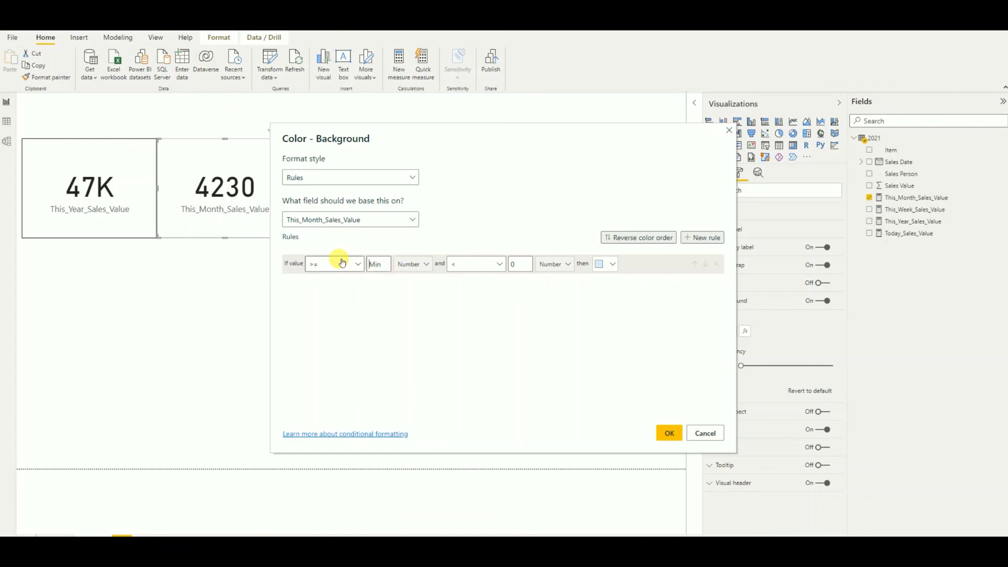
Set the background rule's range to values >= 4000 and < 5000, both as numbers.
{"action": "type", "text": "4"}
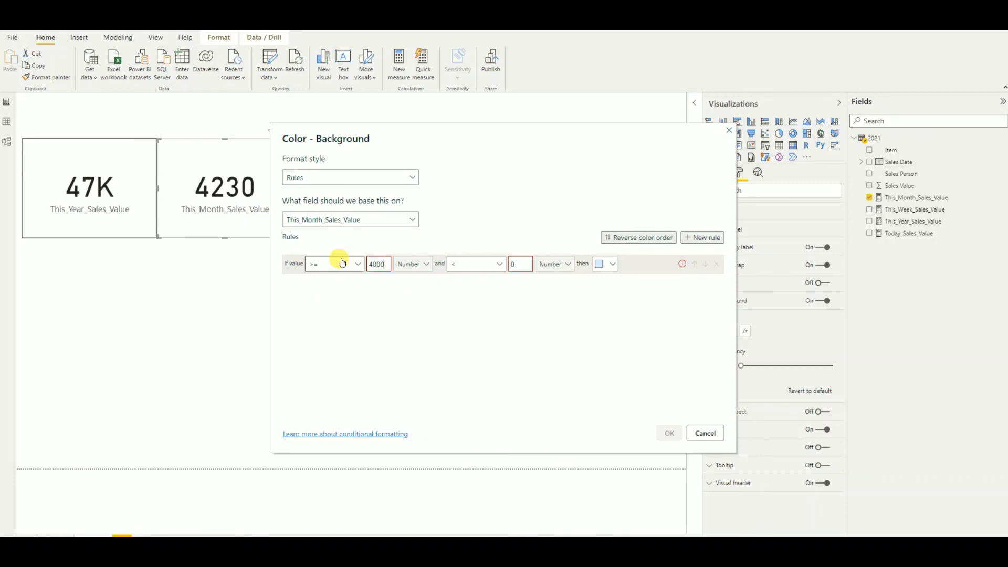
{"action": "type", "text": "000"}
{"action": "double_click", "coordinate": [517, 264]}
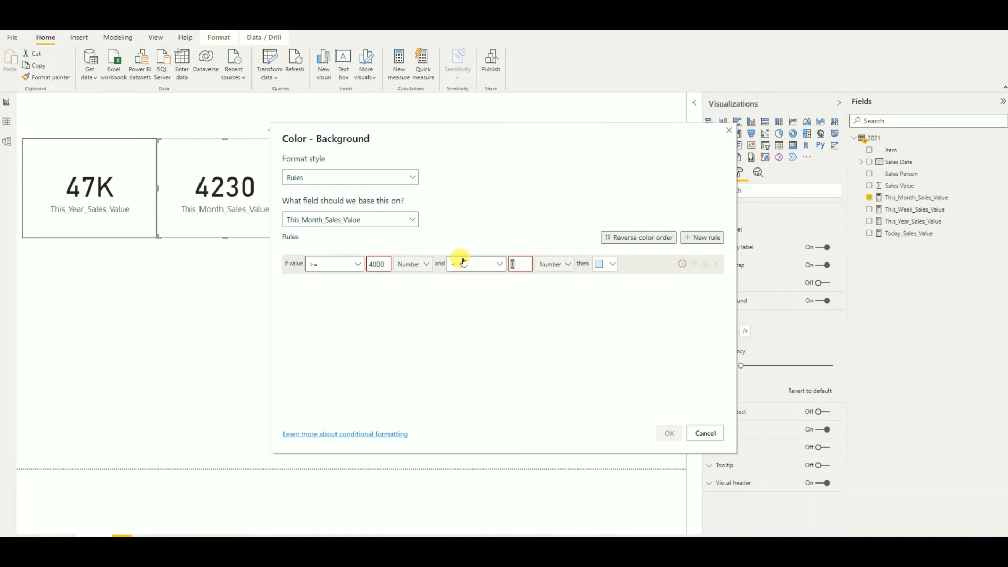
{"action": "type", "text": "5000"}
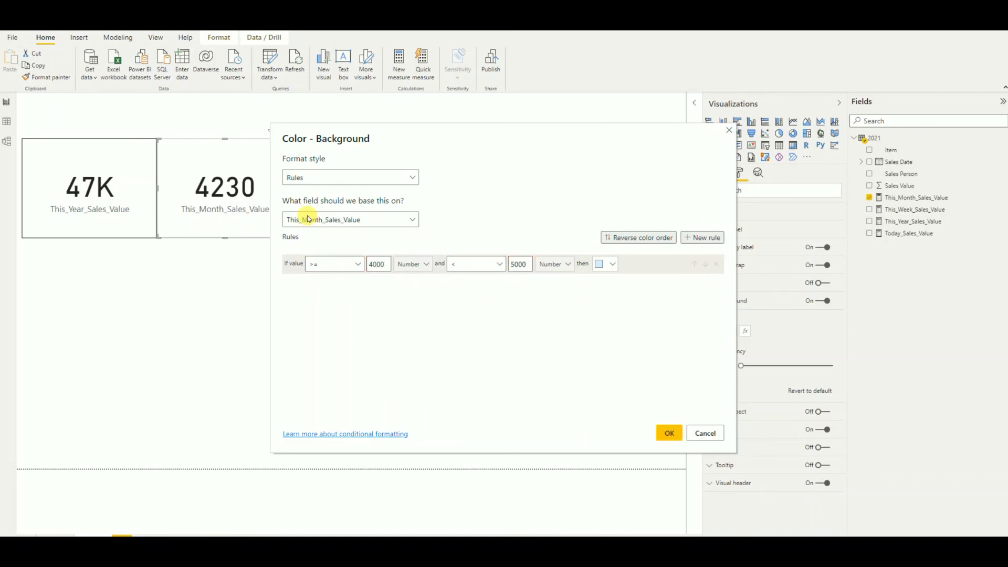
Give the 4000 to 5000 rule a custom bright green color and apply the conditional formatting to the card.
{"action": "left_click", "coordinate": [615, 270]}
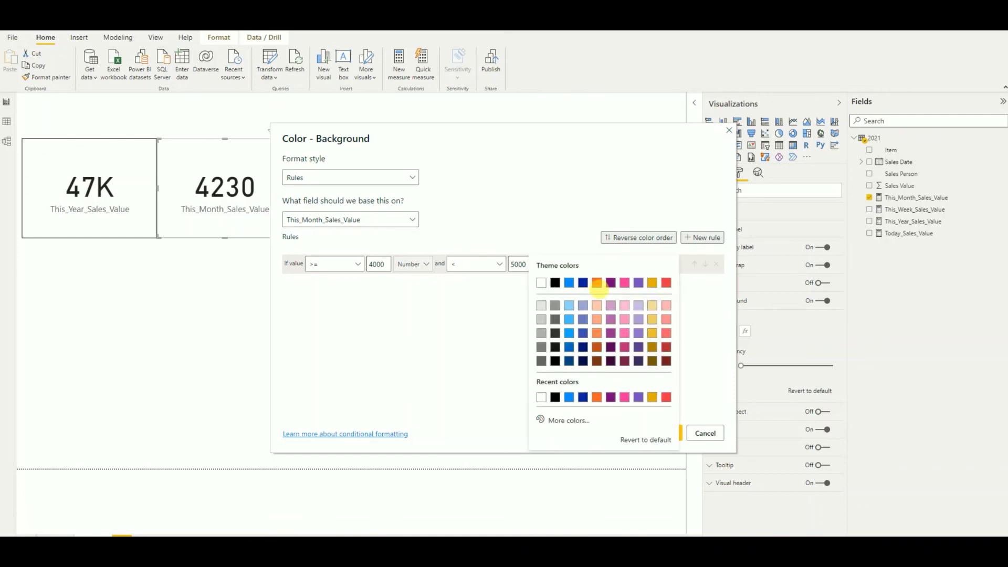
{"action": "left_click", "coordinate": [563, 420]}
{"action": "left_click", "coordinate": [579, 382]}
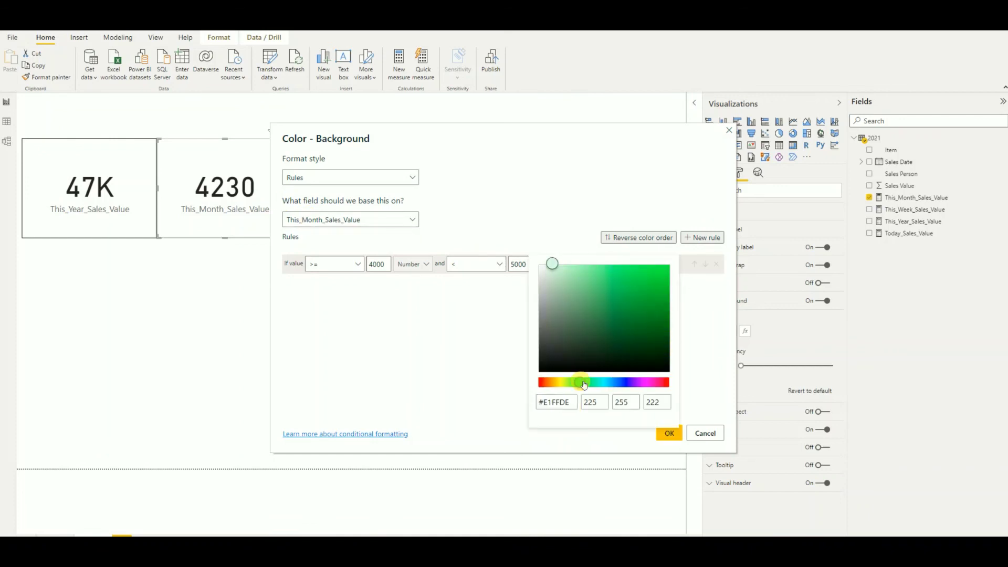
{"action": "left_click_drag", "start_coordinate": [573, 274], "coordinate": [666, 279]}
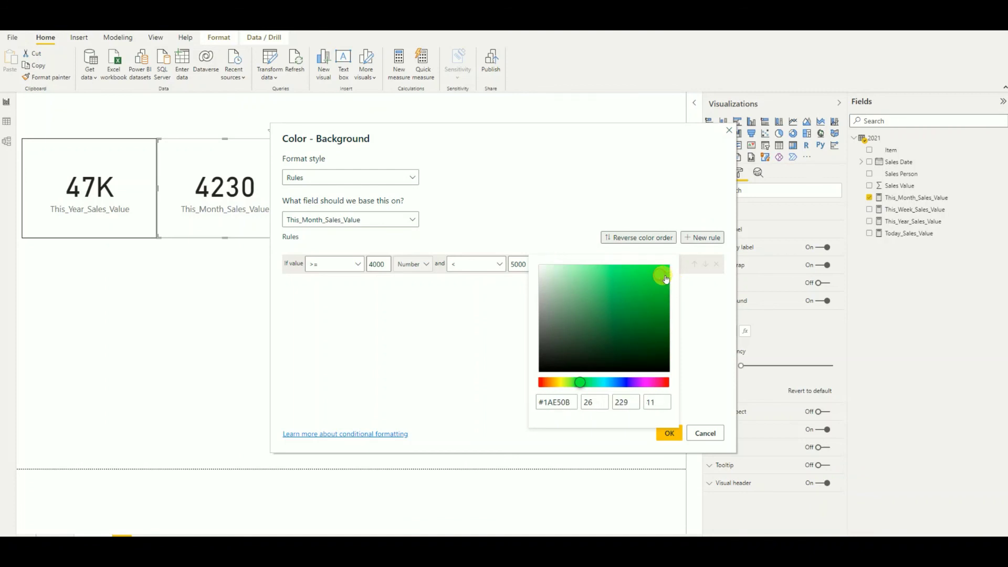
{"action": "left_click", "coordinate": [709, 362]}
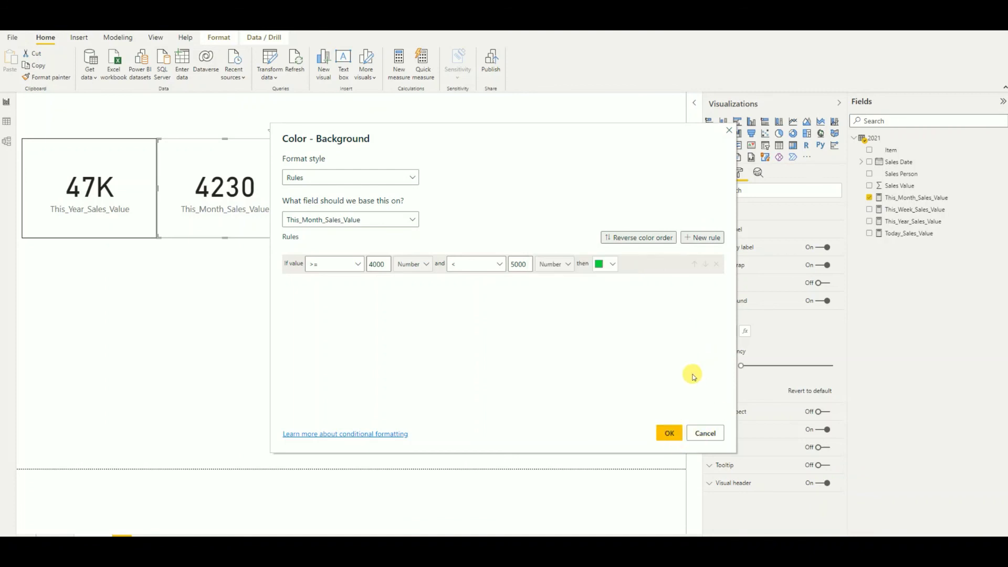
{"action": "left_click", "coordinate": [668, 435]}
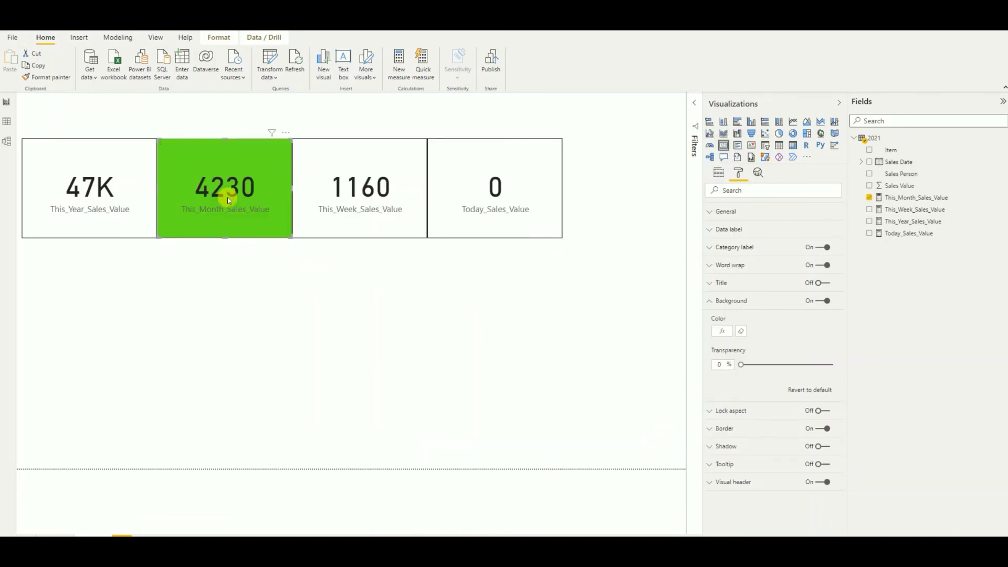